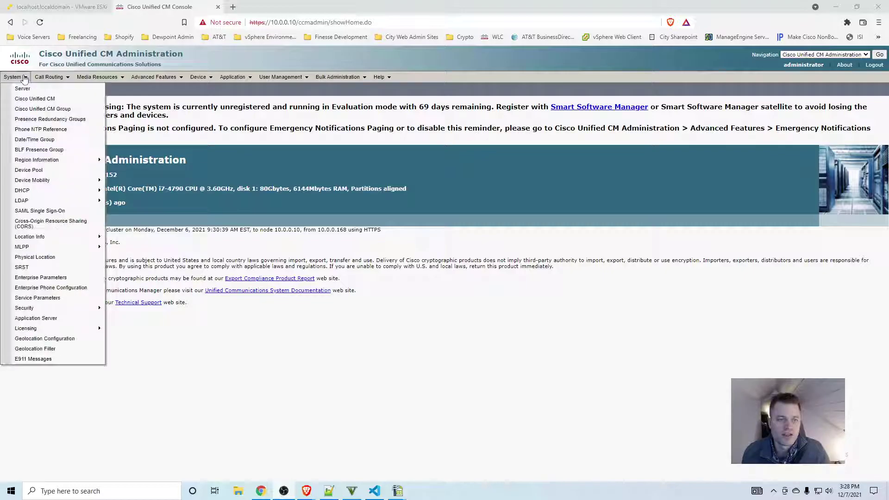
# Step: From the System > Server list, start a new server of type CUCM Voice/Video
pyautogui.click(21, 88)
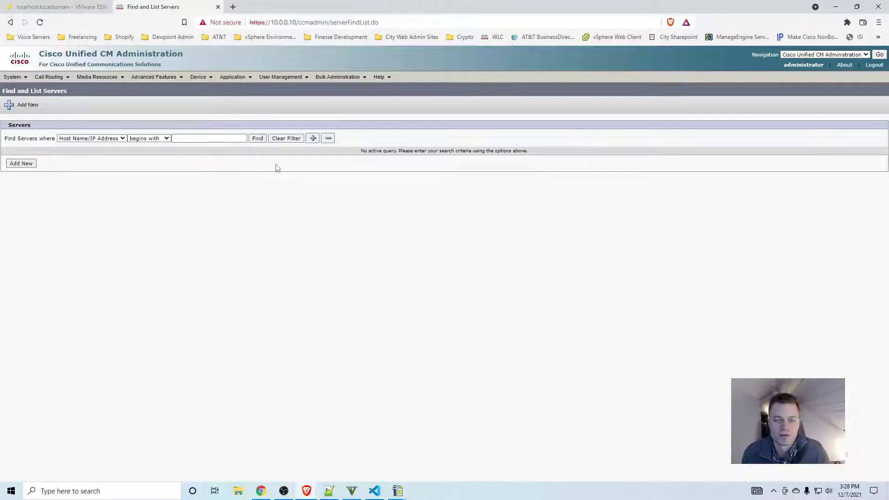
pyautogui.click(258, 139)
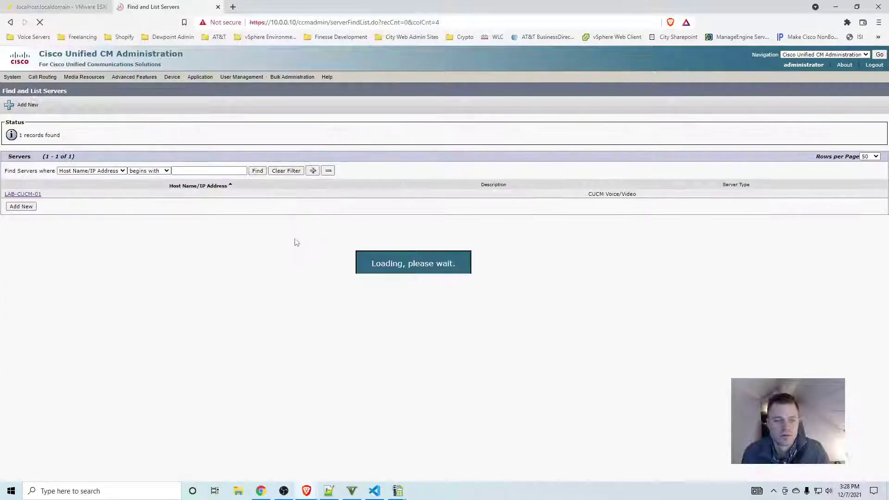
pyautogui.click(21, 206)
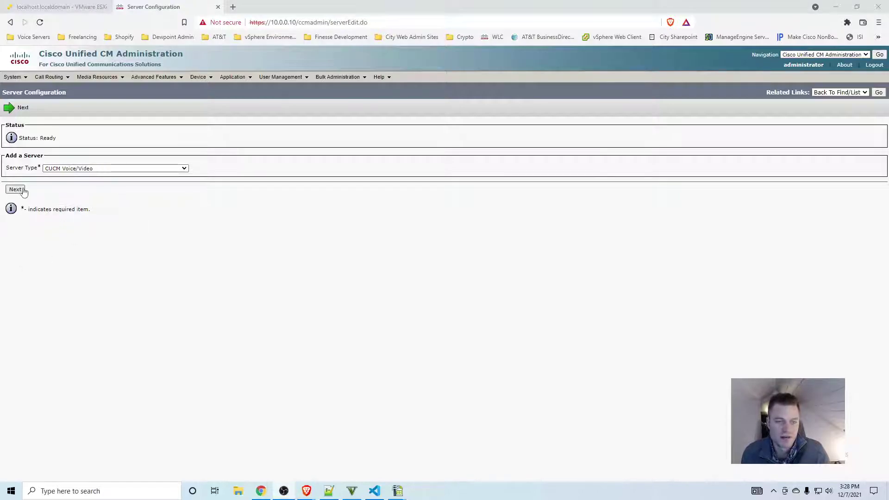
pyautogui.click(16, 190)
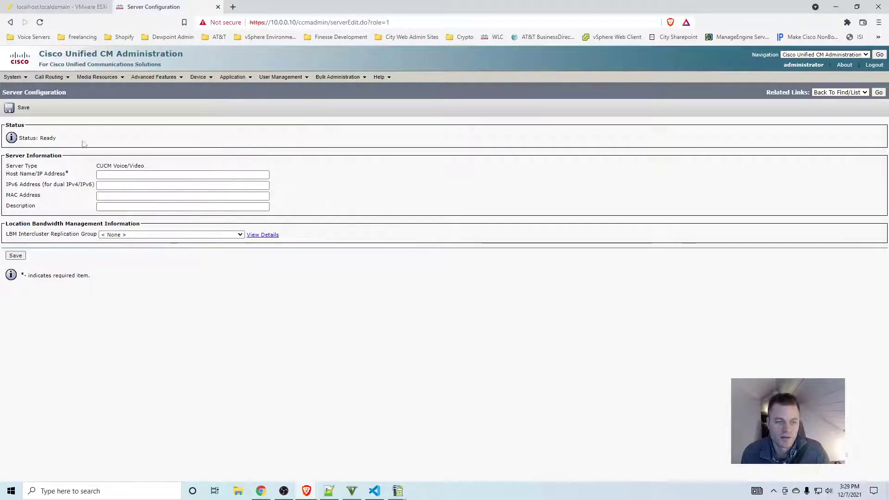
# Step: Enter host 10.0.0.11 with description 'CUCM Subscriber' and save the server
pyautogui.click(122, 174)
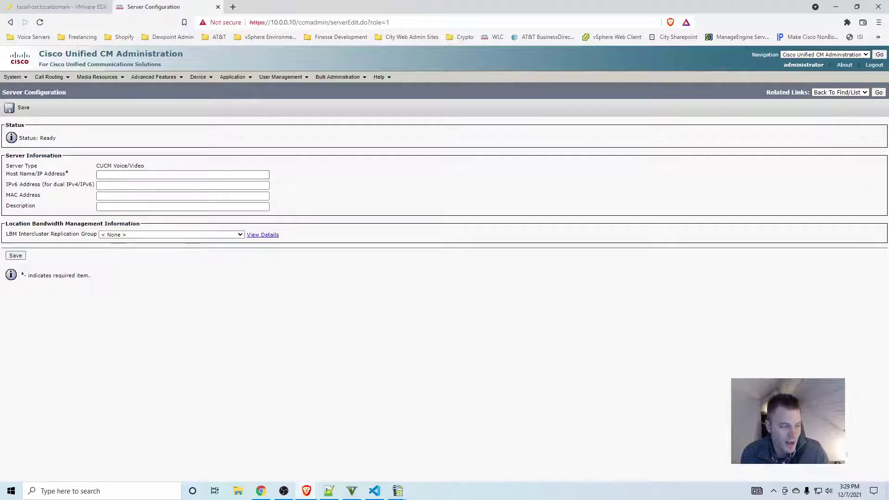
pyautogui.click(142, 175)
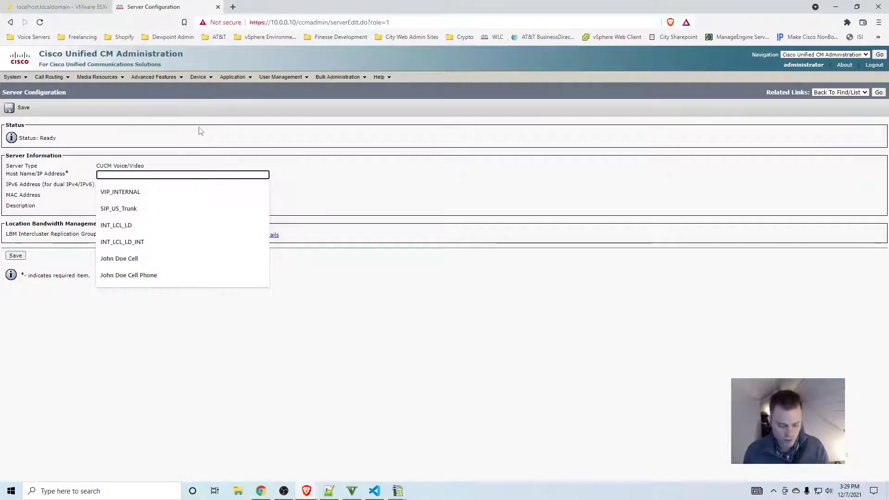
pyautogui.write('10.')
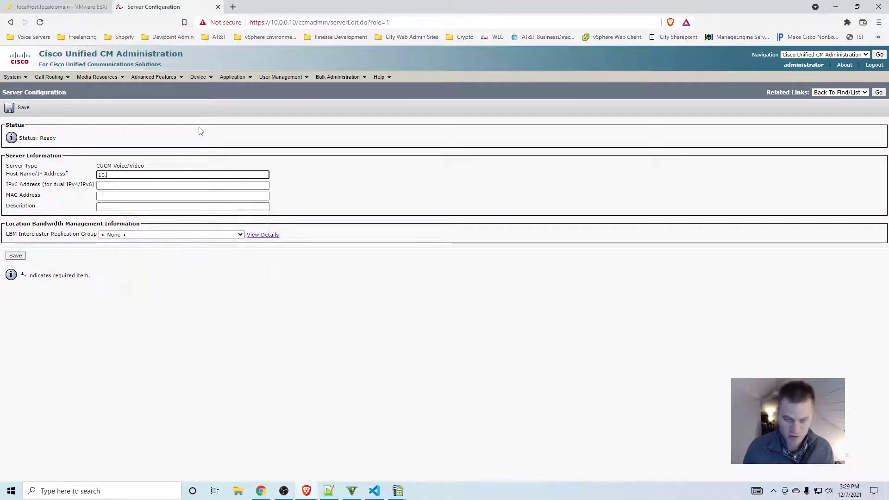
pyautogui.write('0.0.11')
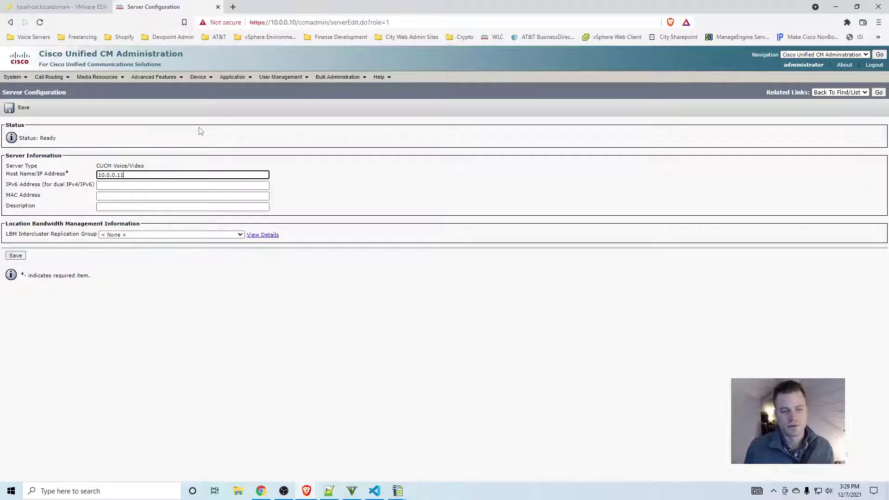
pyautogui.press('Tab')
pyautogui.press('Tab')
pyautogui.press('Tab')
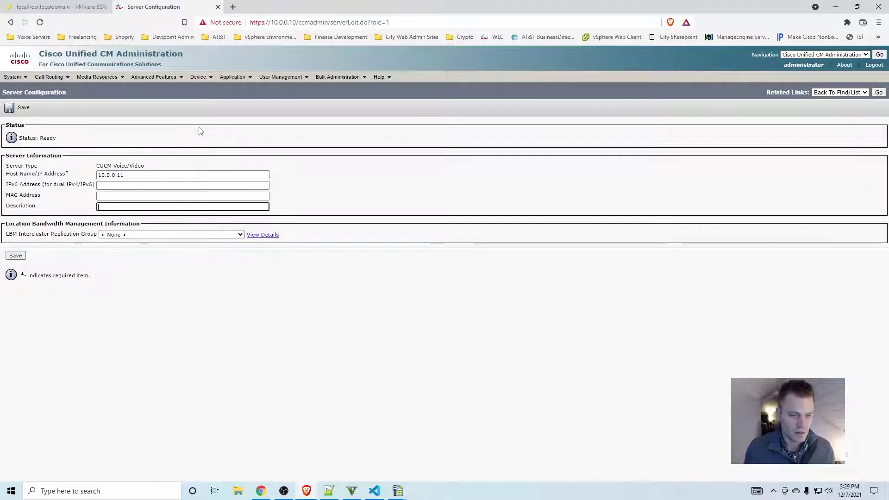
pyautogui.write('CUCM Subscriber')
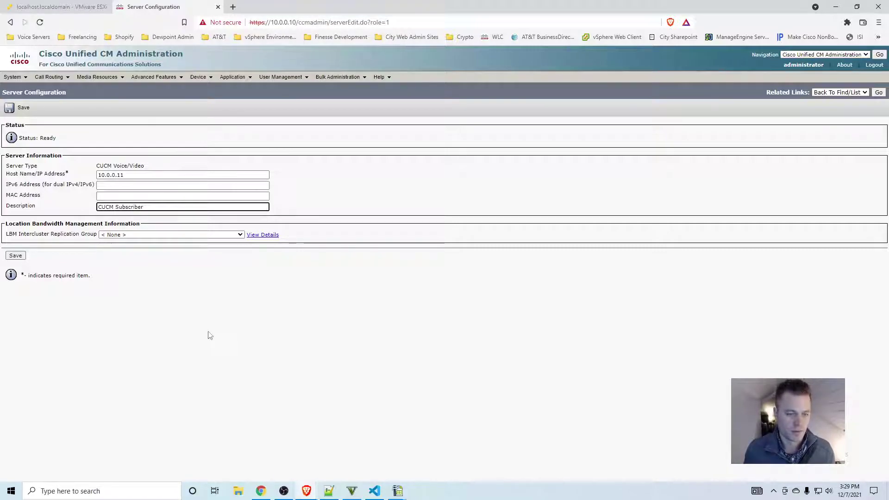
pyautogui.click(207, 333)
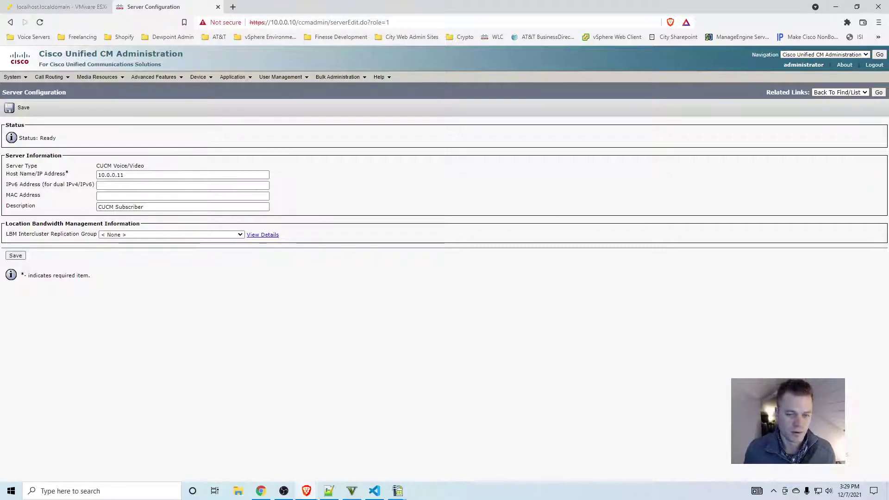
pyautogui.click(14, 257)
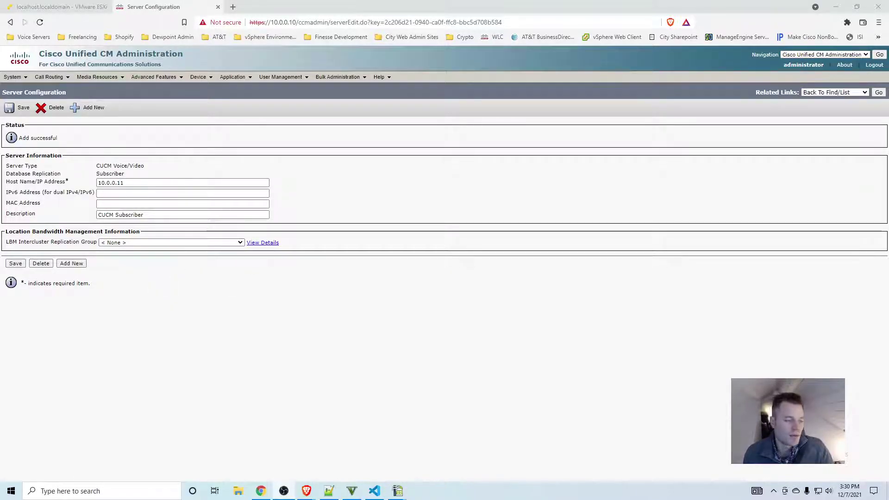
# Step: On the ESXi host, start creating a virtual machine deployed from an OVF/OVA file
pyautogui.click(88, 7)
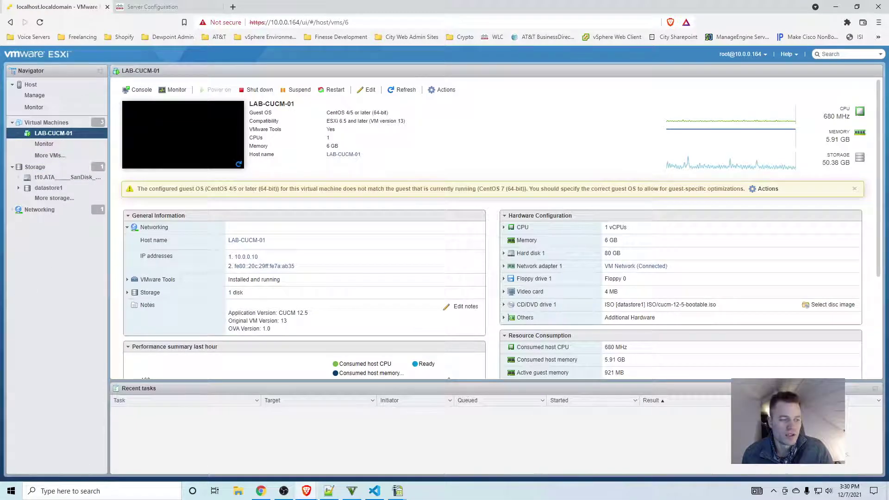
pyautogui.rightClick(59, 127)
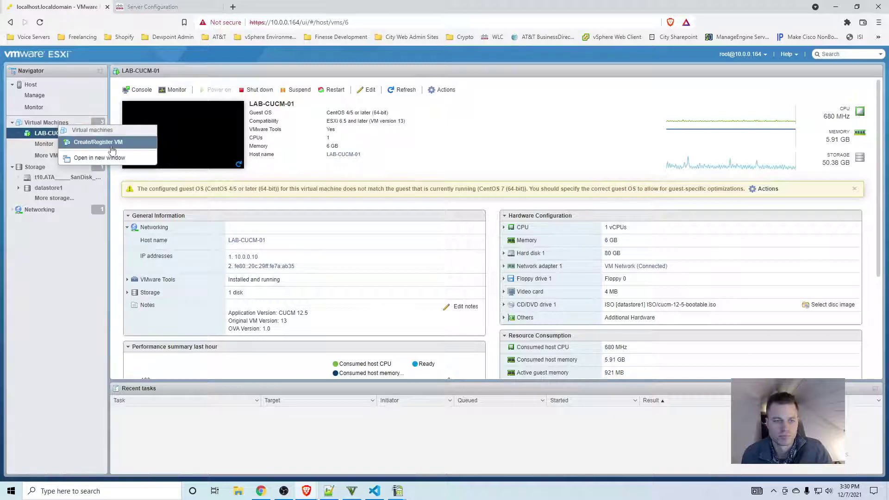
pyautogui.click(81, 142)
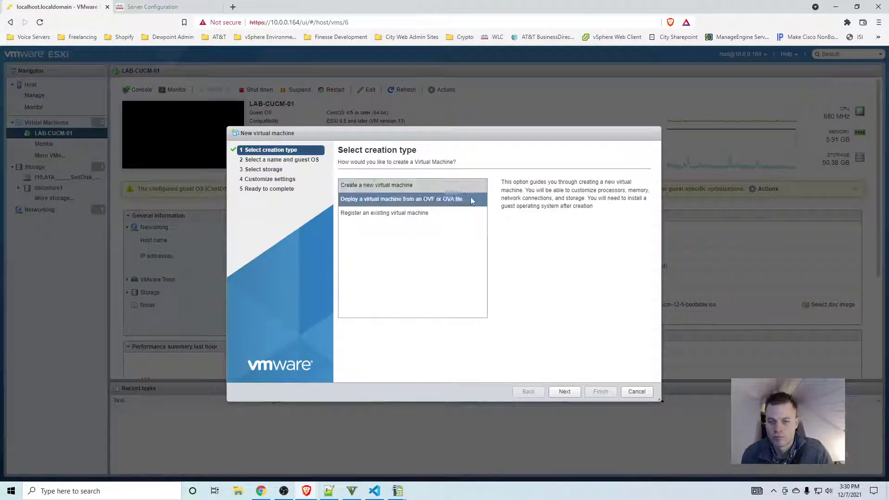
pyautogui.click(428, 197)
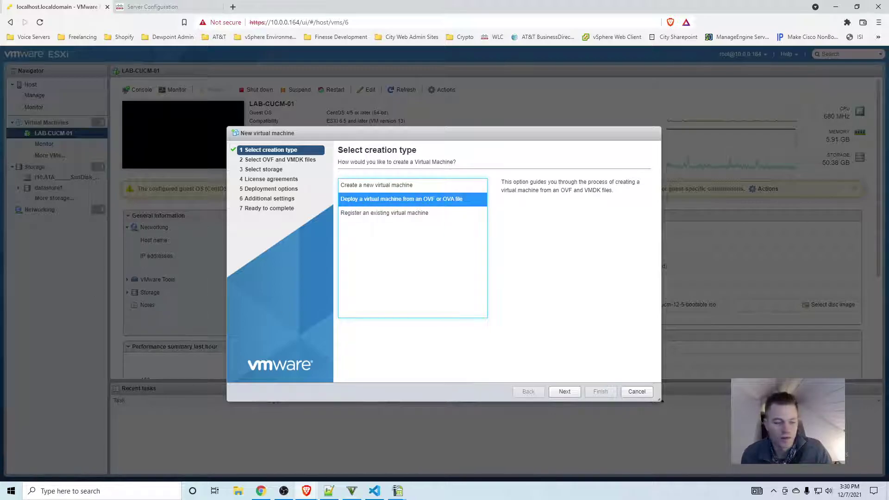
pyautogui.click(564, 391)
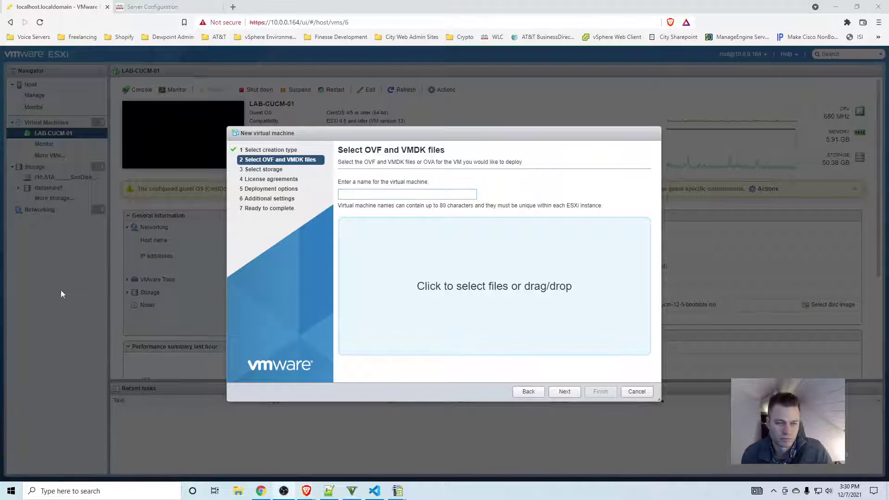
# Step: Name it LAB-CUCM-02 and deploy cucm_12.5_vmv13_v1.0.ova on datastore1 as a CUCM 2500 user node
pyautogui.write('LAB-CUCM-')
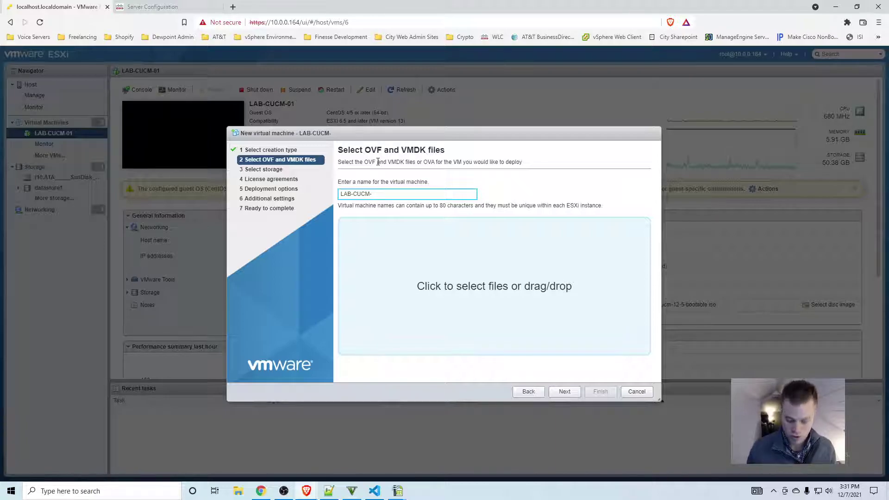
pyautogui.write('02')
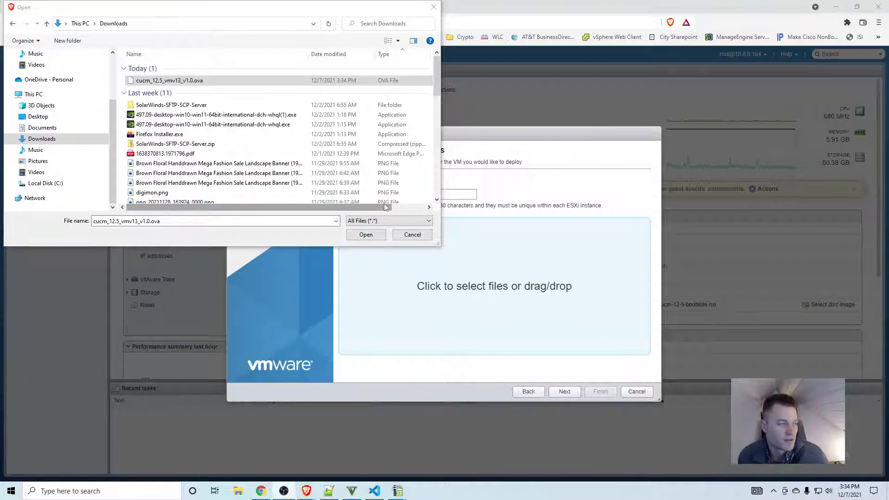
pyautogui.click(366, 235)
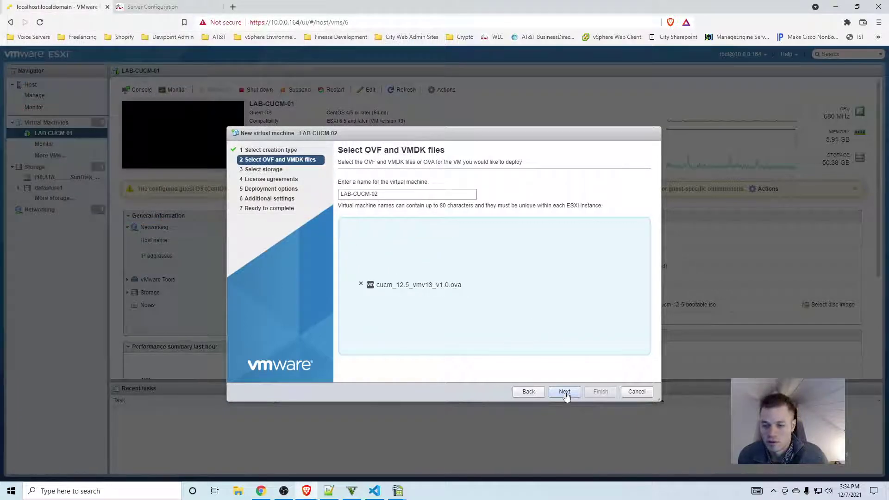
pyautogui.click(565, 392)
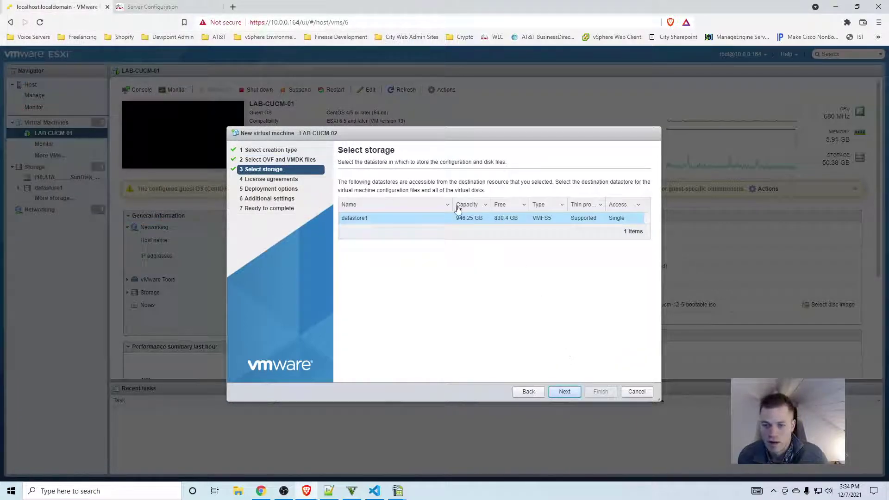
pyautogui.click(564, 391)
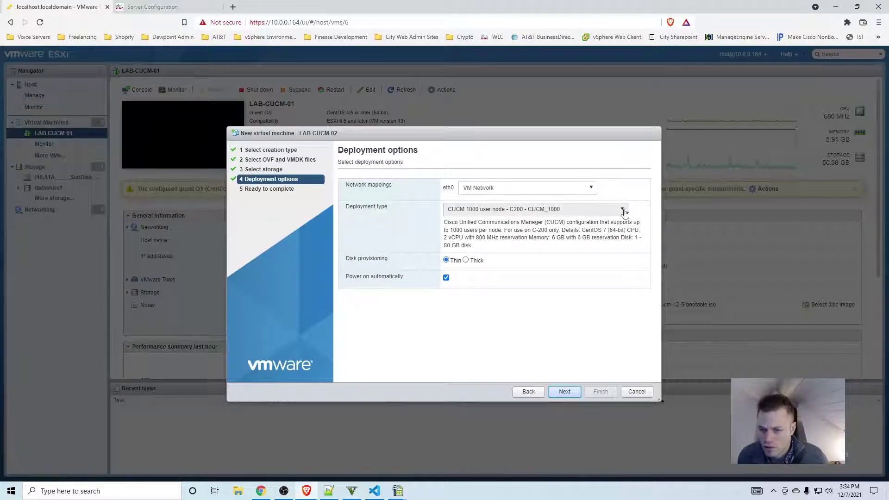
pyautogui.click(624, 210)
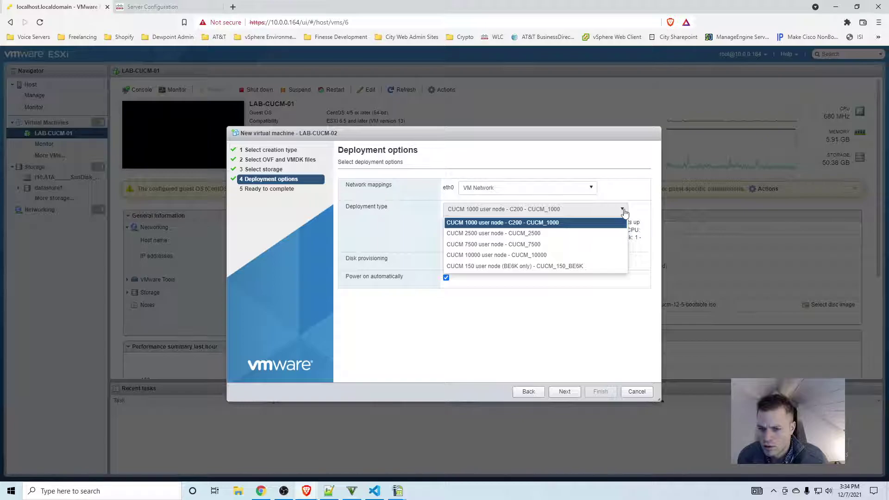
pyautogui.click(588, 232)
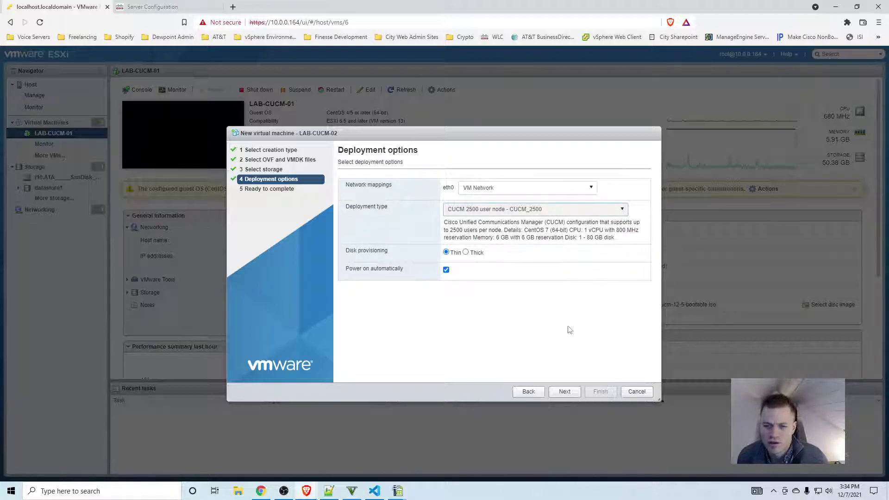
pyautogui.click(556, 396)
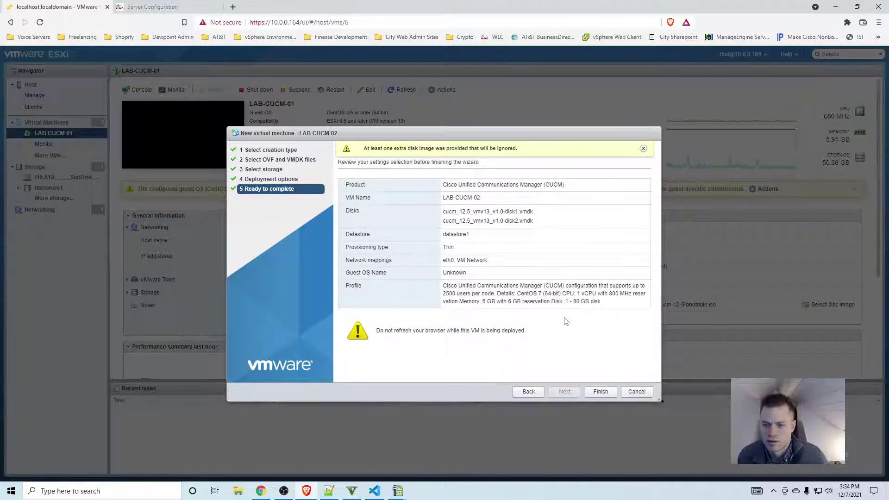
pyautogui.click(600, 393)
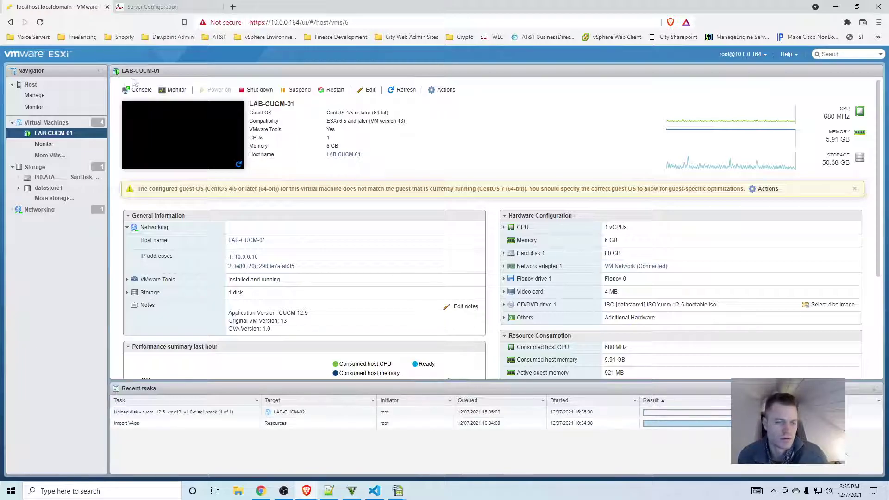
# Step: Edit LAB-CUCM-02's settings so its CD/DVD drive connects at power on
pyautogui.click(46, 123)
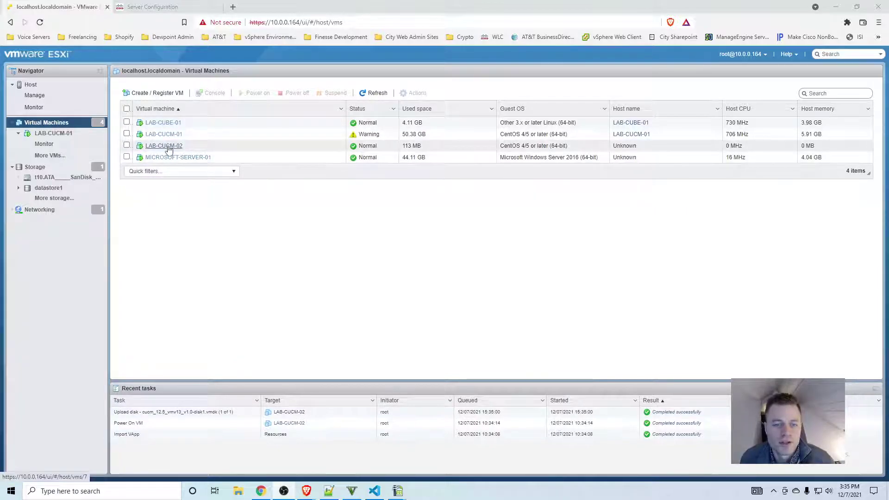
pyautogui.rightClick(168, 147)
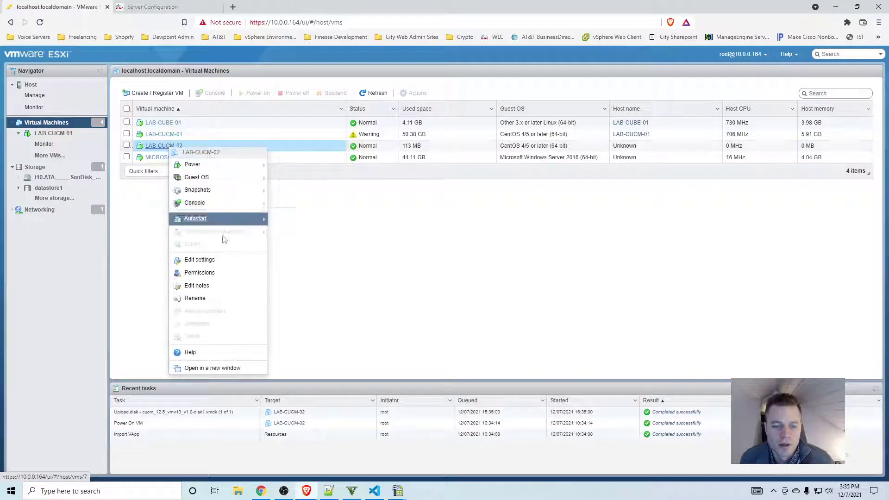
pyautogui.click(206, 261)
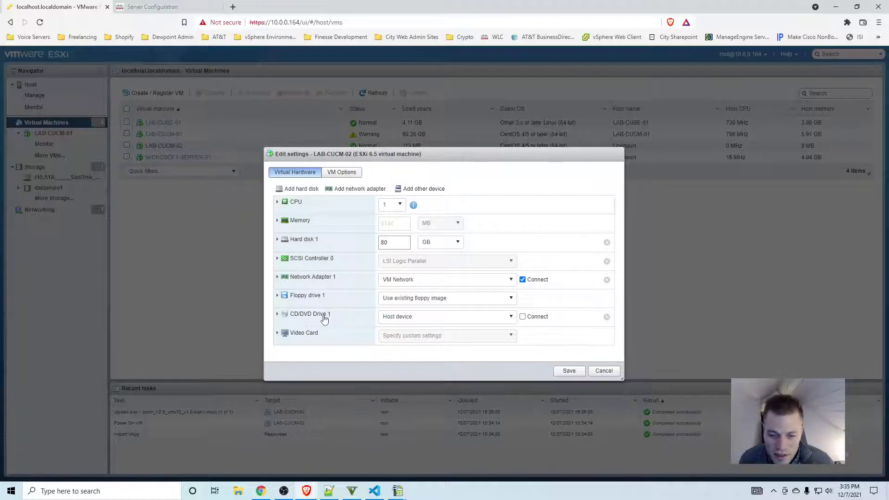
pyautogui.click(524, 316)
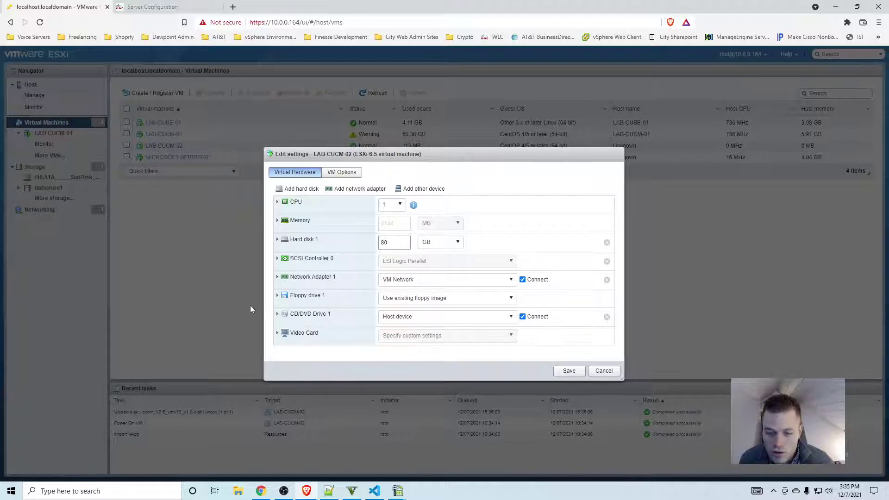
pyautogui.click(277, 314)
pyautogui.scroll(-2, 509, 330)
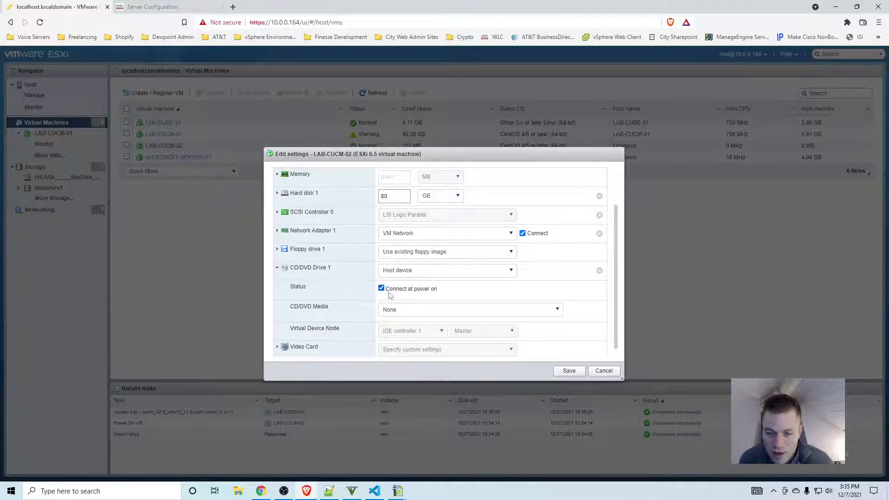
# Step: Set the drive to the datastore ISO cucm-12-5-bootable.iso and save the VM settings
pyautogui.click(512, 271)
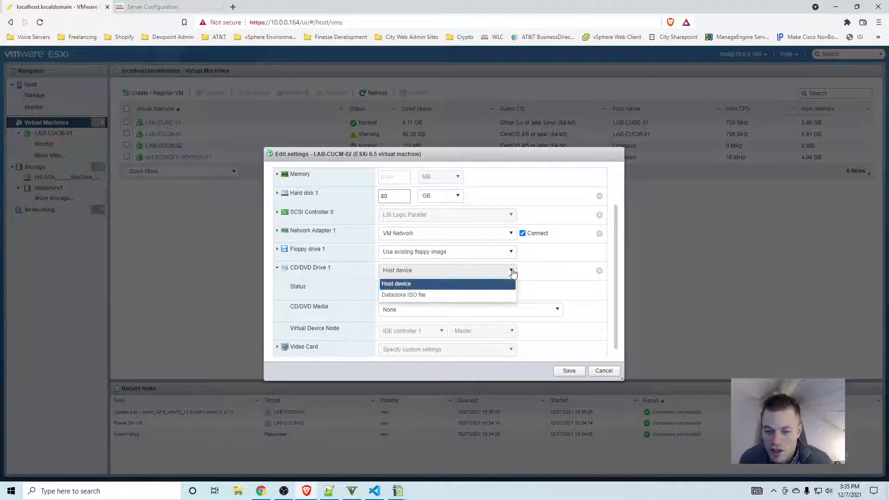
pyautogui.click(491, 295)
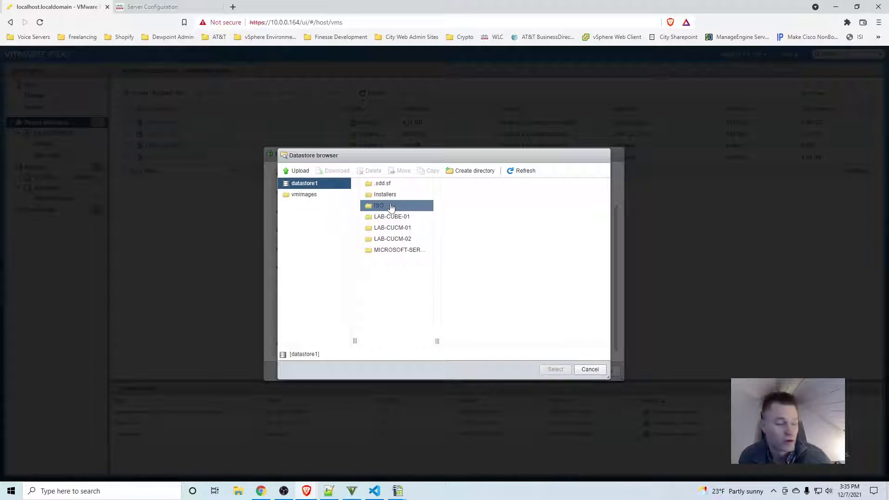
pyautogui.click(390, 208)
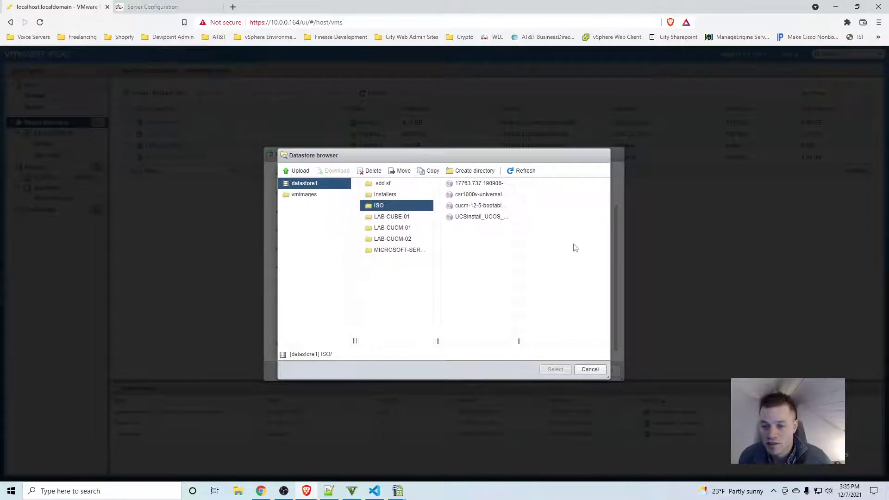
pyautogui.click(495, 206)
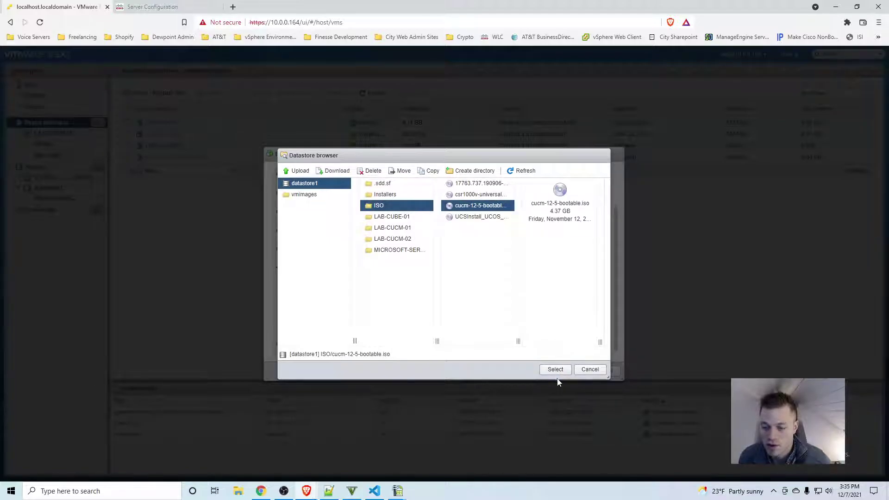
pyautogui.click(554, 371)
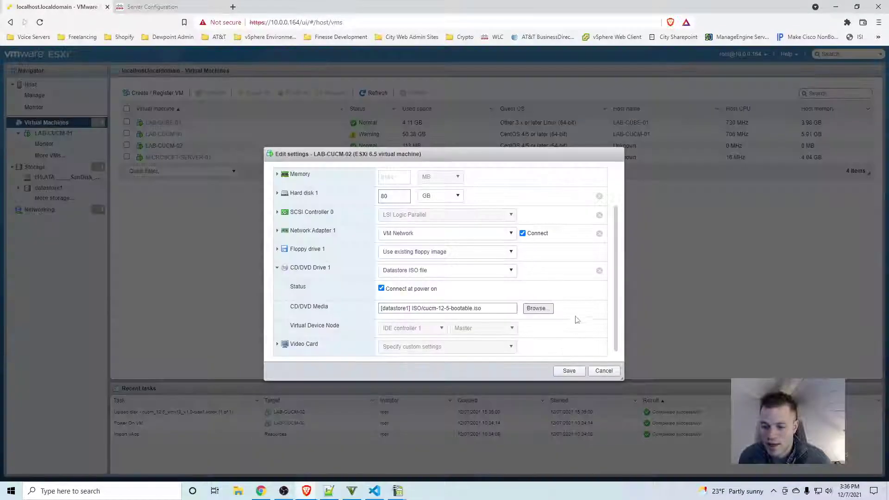
pyautogui.click(570, 371)
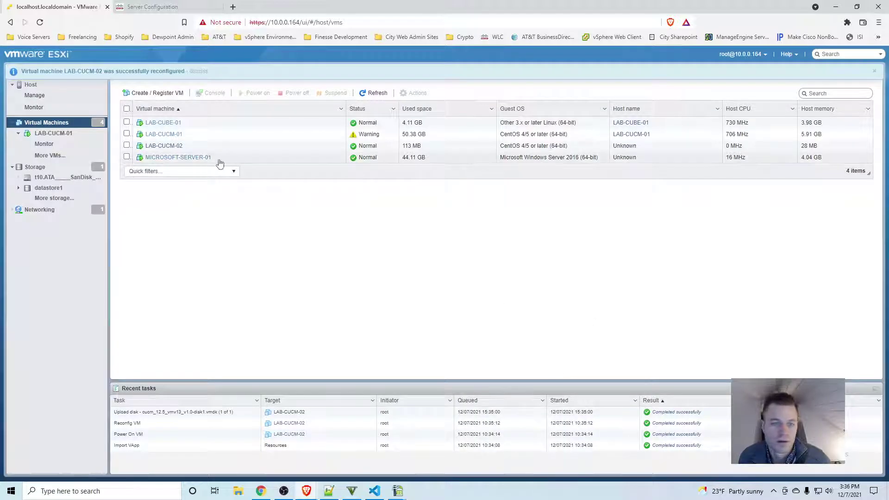
# Step: Power LAB-CUCM-02 off, then power it back on with its console open
pyautogui.click(176, 146)
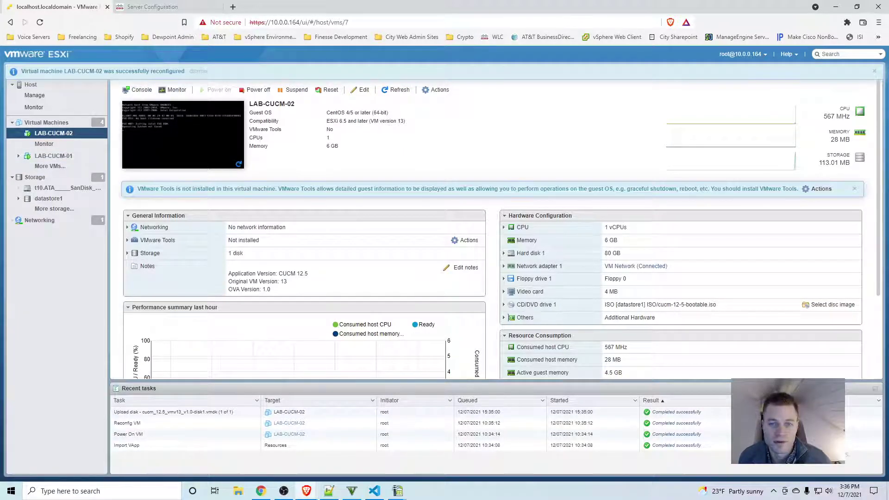
pyautogui.click(253, 89)
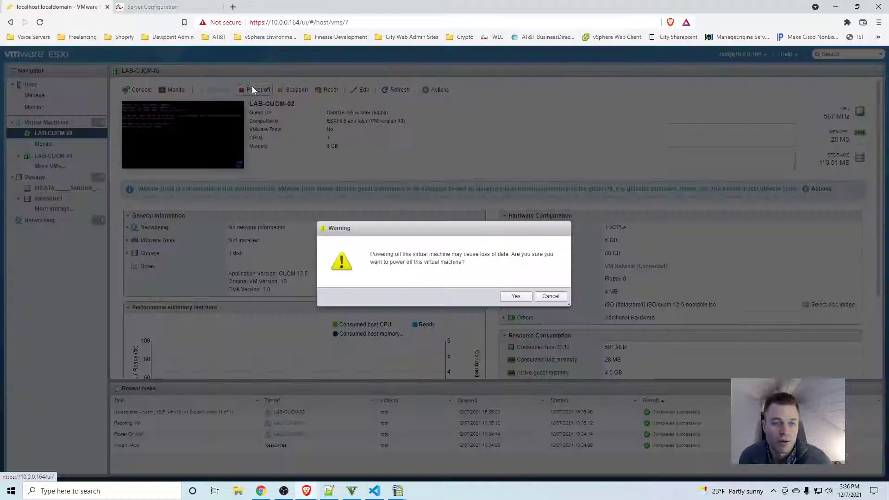
pyautogui.click(517, 298)
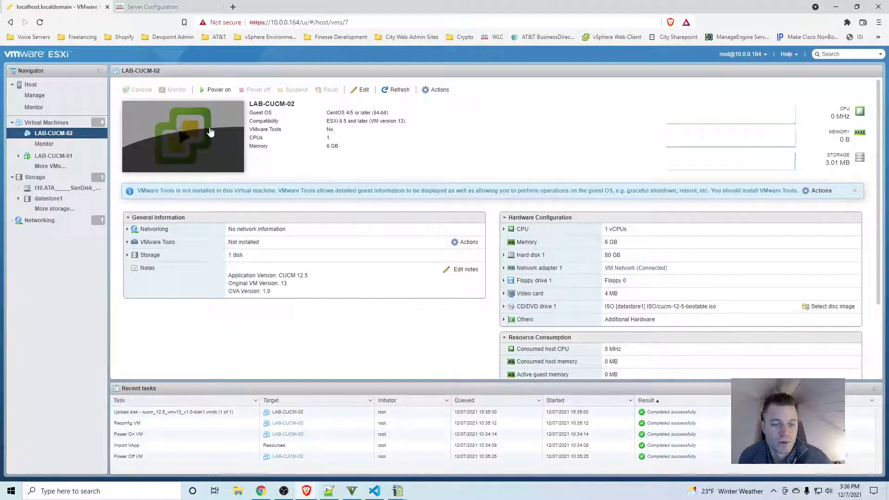
pyautogui.click(186, 137)
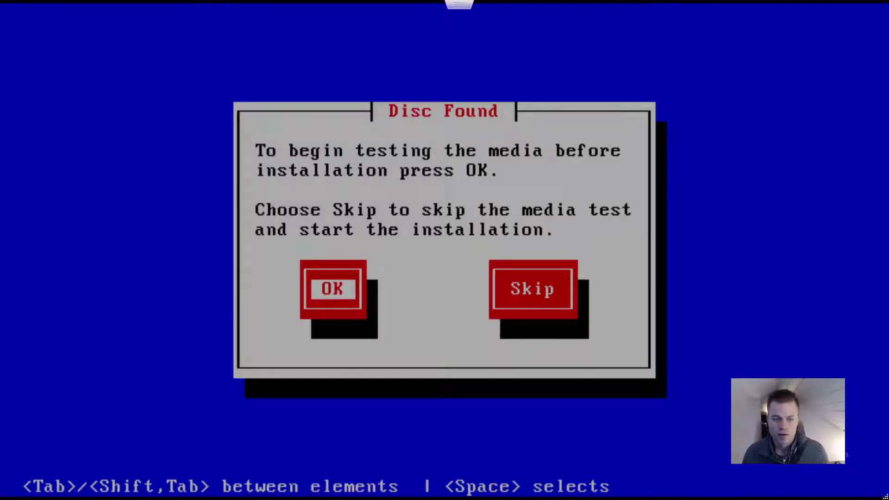
# Step: Skip the media test and confirm a basic Unified CM install without an upgrade patch
pyautogui.press('Tab')
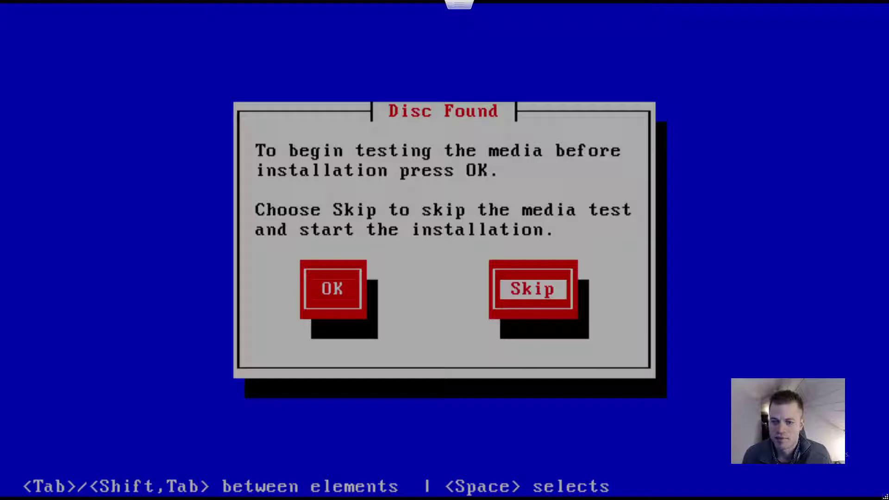
pyautogui.press('Return')
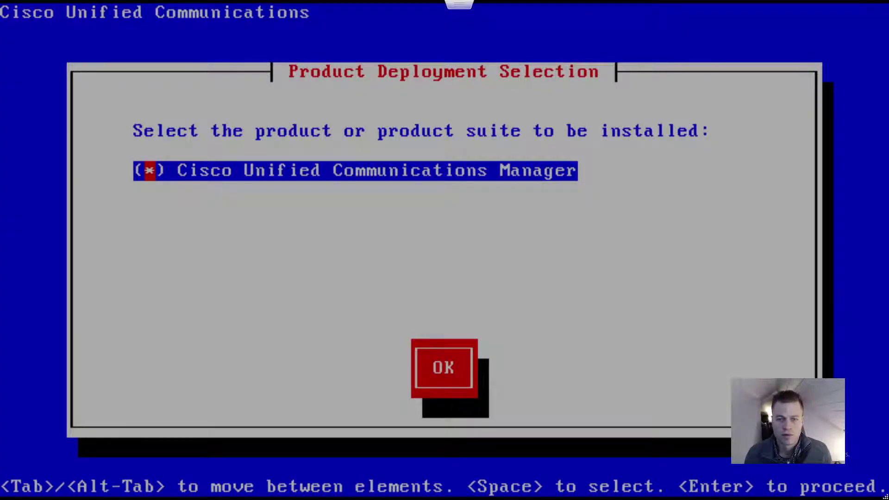
pyautogui.press('Return')
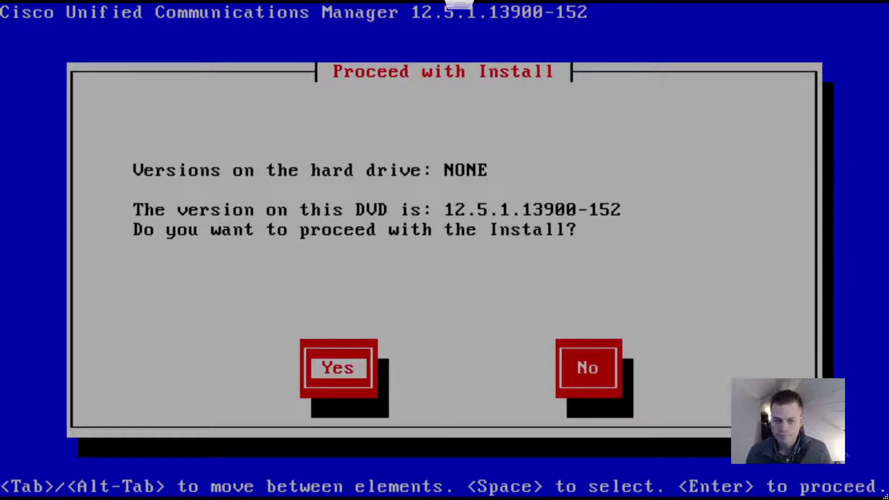
pyautogui.press('Return')
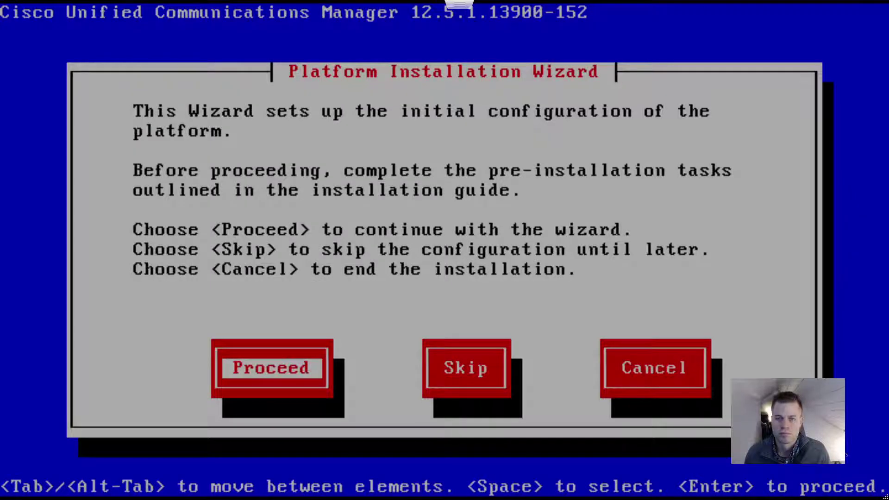
pyautogui.press('Return')
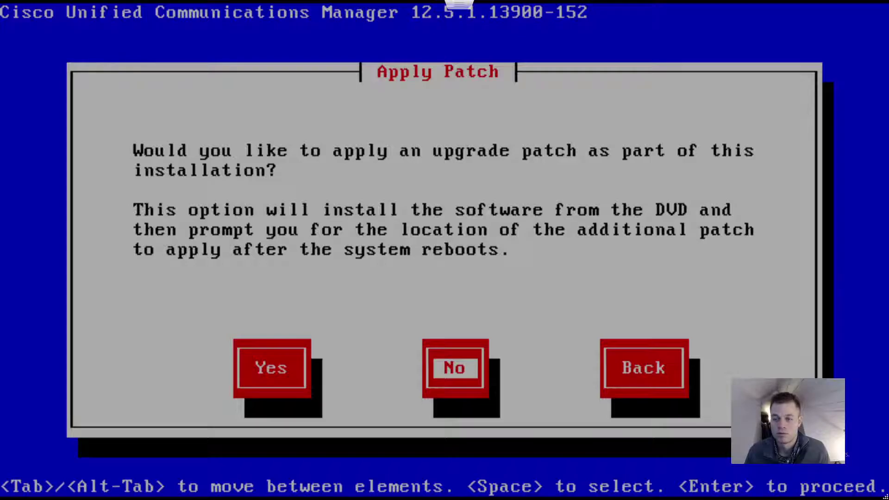
pyautogui.press('Return')
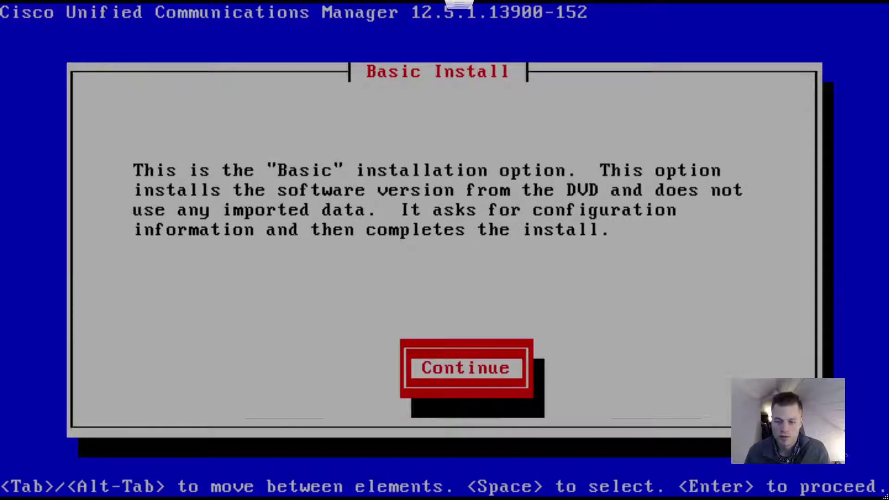
pyautogui.press('Return')
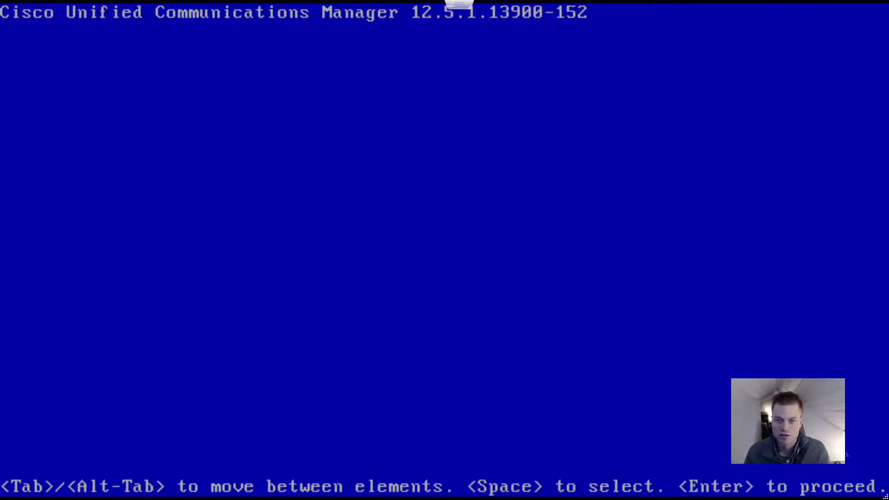
# Step: Choose timezone America/Detroit, keep default NIC speed and MTU, and decline DHCP
pyautogui.press('Up')
pyautogui.press('Up')
pyautogui.press('Up')
pyautogui.press('Up')
pyautogui.press('Up')
pyautogui.press('Up')
pyautogui.press('Up')
pyautogui.press('Up')
pyautogui.press('Up')
pyautogui.press('Up')
pyautogui.press('Up')
pyautogui.press('Up')
pyautogui.press('Up')
pyautogui.press('Up')
pyautogui.press('Up')
pyautogui.press('Up')
pyautogui.press('Up')
pyautogui.press('Up')
pyautogui.press('Up')
pyautogui.press('Up')
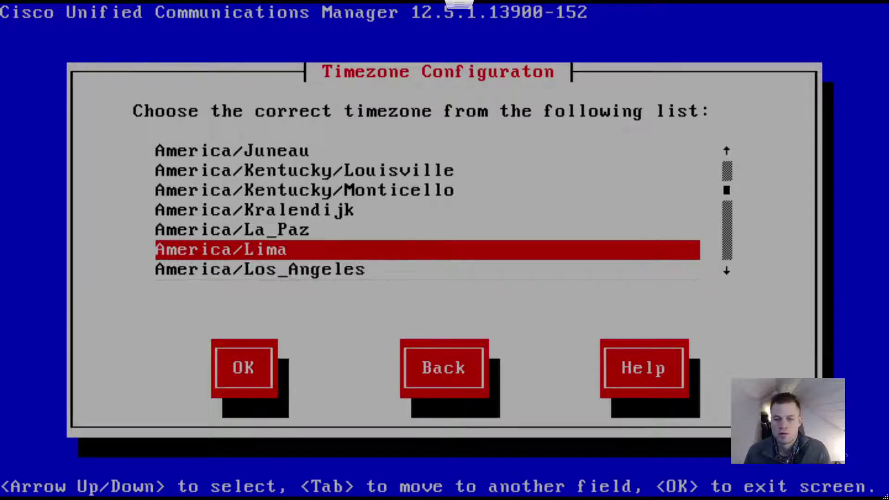
pyautogui.press('Down')
pyautogui.press('Down')
pyautogui.press('Down')
pyautogui.press('Down')
pyautogui.press('Down')
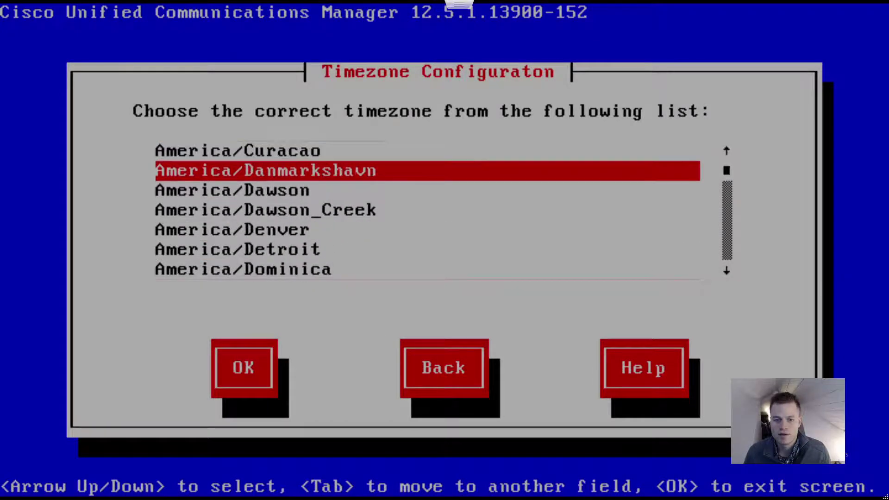
pyautogui.press('Tab')
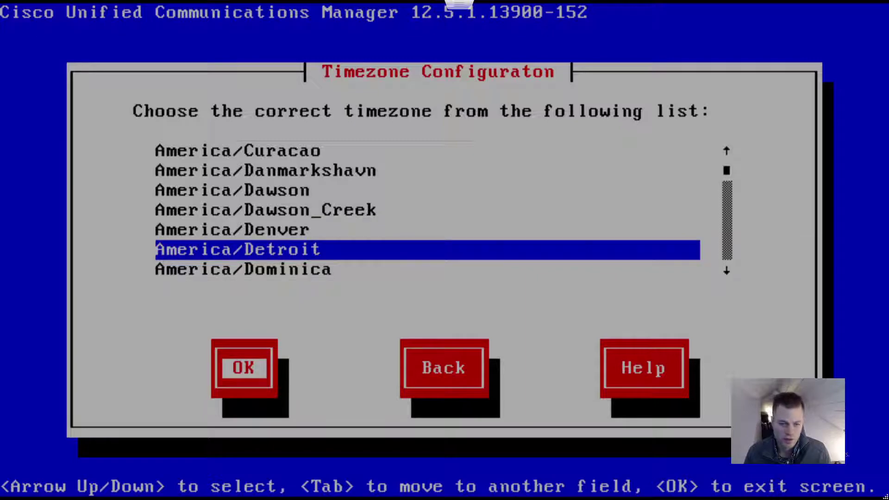
pyautogui.press('Return')
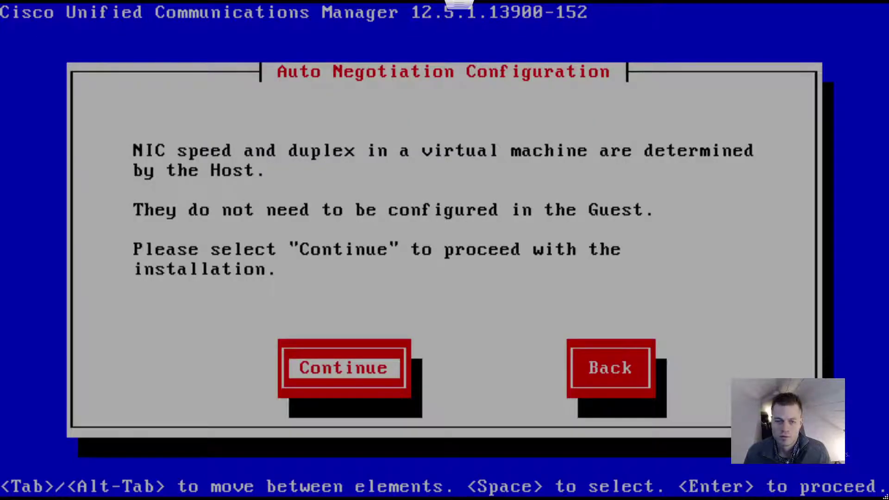
pyautogui.press('Return')
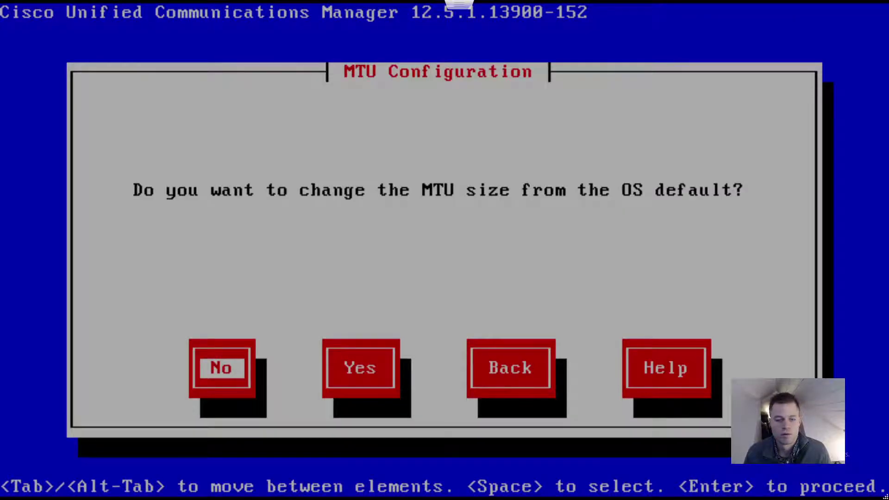
pyautogui.press('Return')
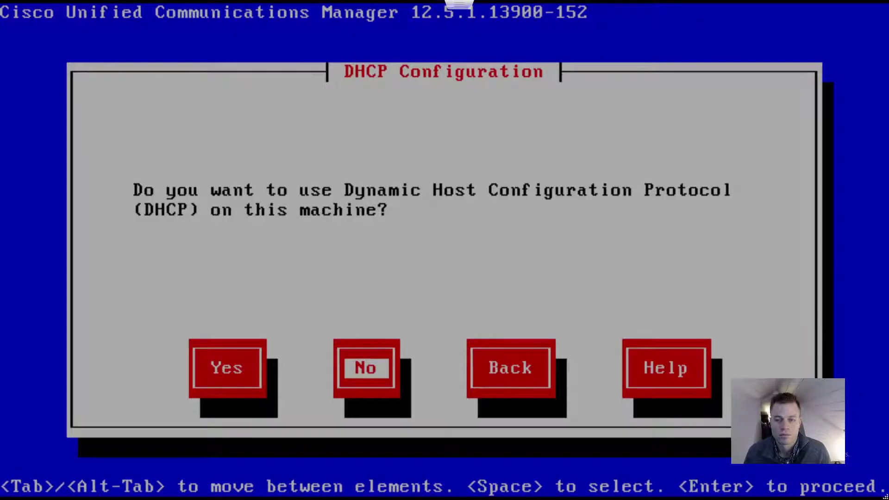
pyautogui.press('Return')
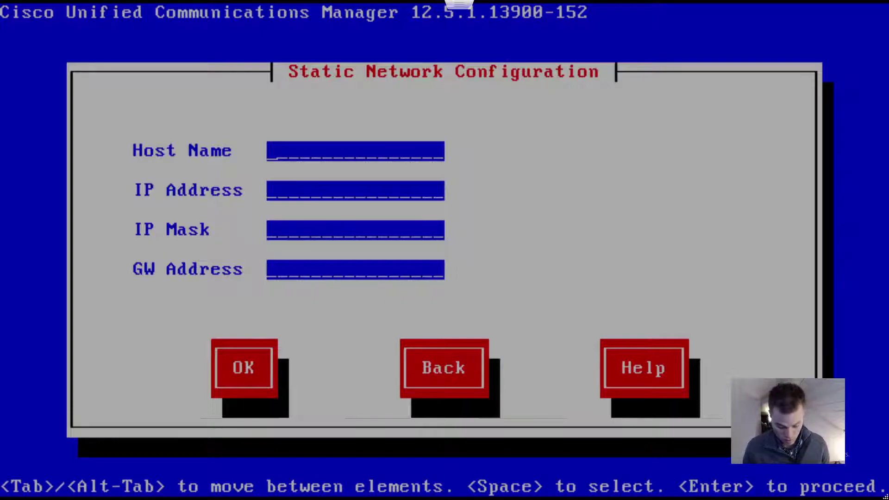
# Step: Submit static network settings: host LAB-CUCM-02, 10.0.0.11, mask 255.255.255.0, gateway 10.0.0.1
pyautogui.write('LAB-CUC')
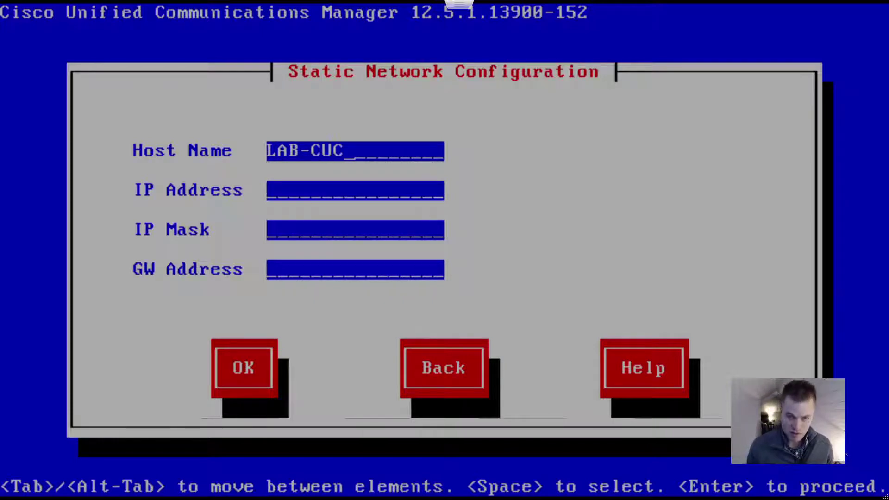
pyautogui.write('M-02')
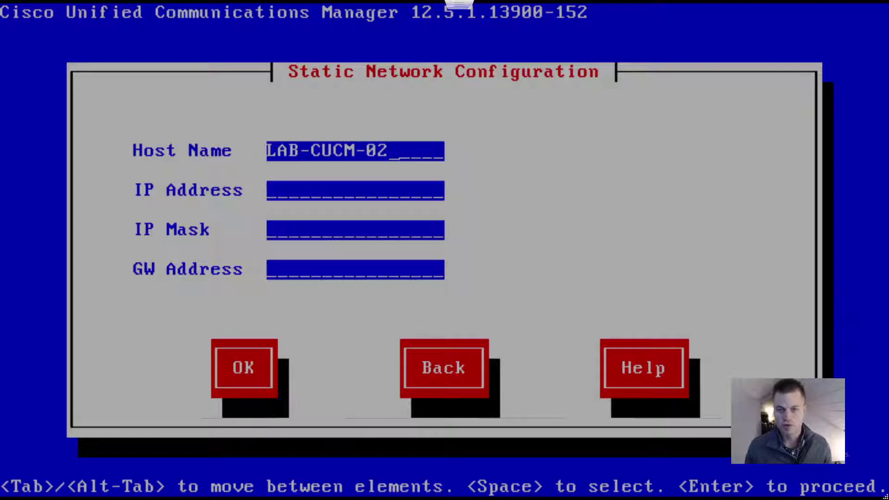
pyautogui.press('Tab')
pyautogui.write('10')
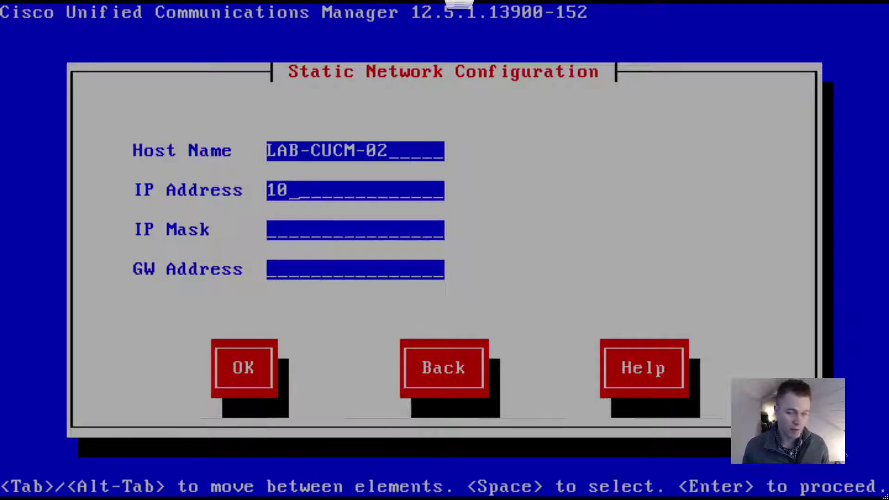
pyautogui.write('.0.')
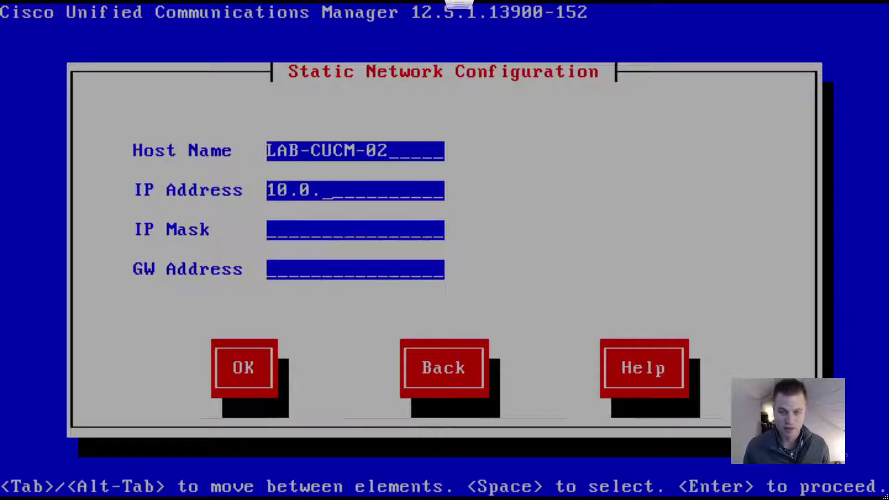
pyautogui.write('0.11')
pyautogui.press('Tab')
pyautogui.write('2555')
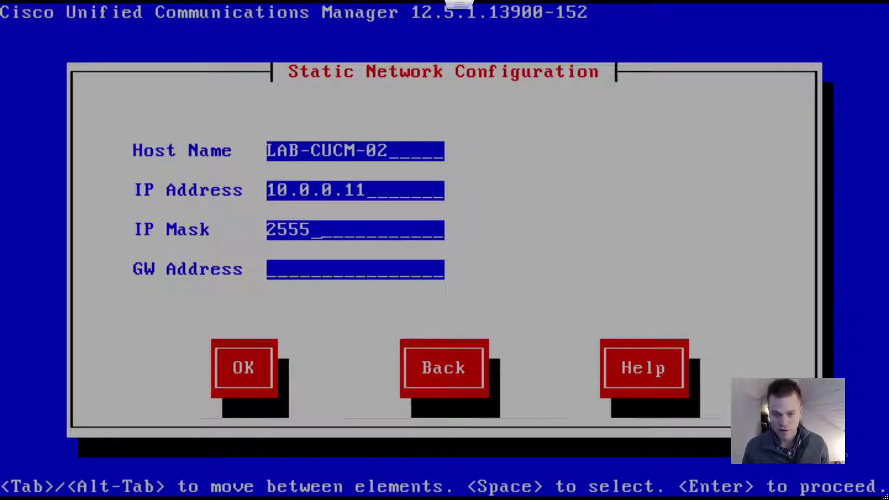
pyautogui.press('BackSpace')
pyautogui.write('.255.')
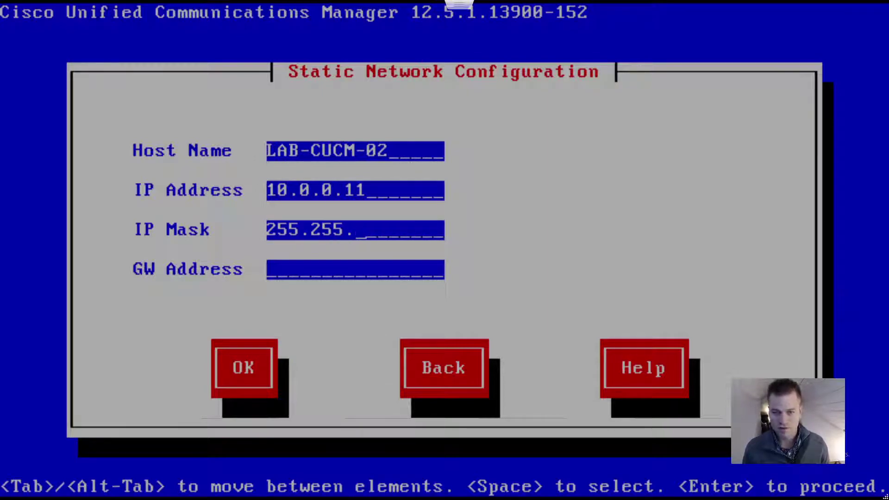
pyautogui.write('255.0')
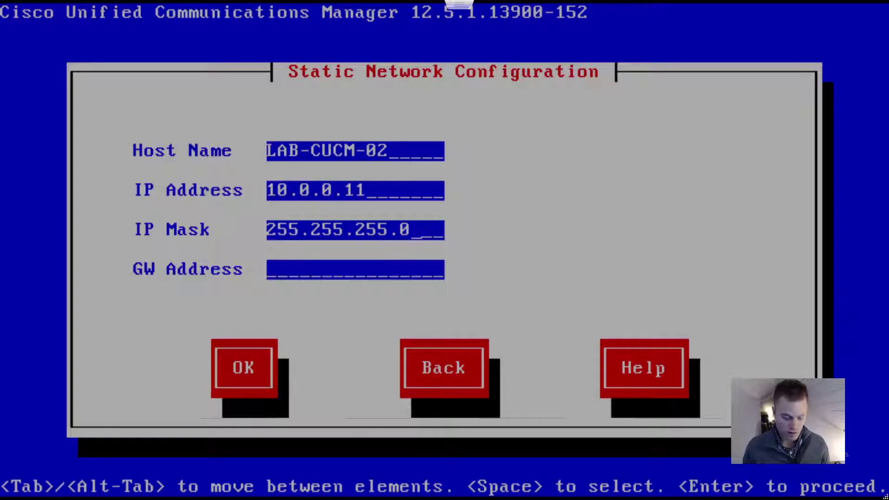
pyautogui.press('Tab')
pyautogui.write('10.')
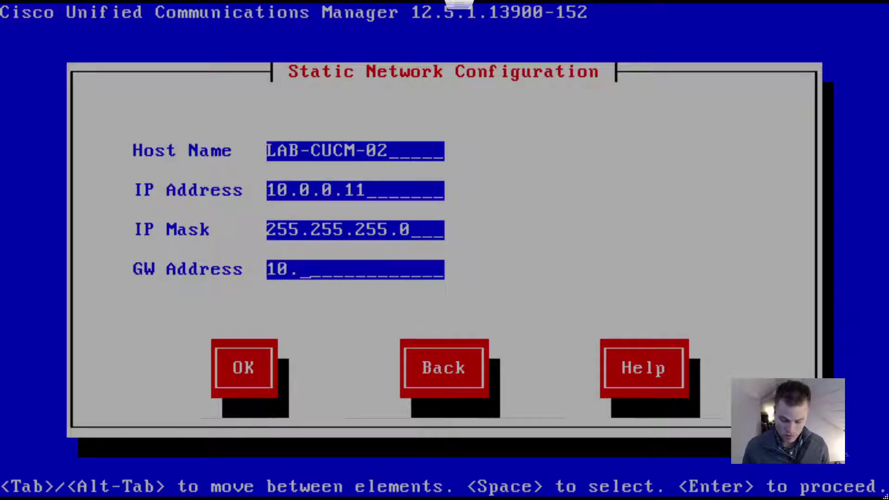
pyautogui.write('0.0.')
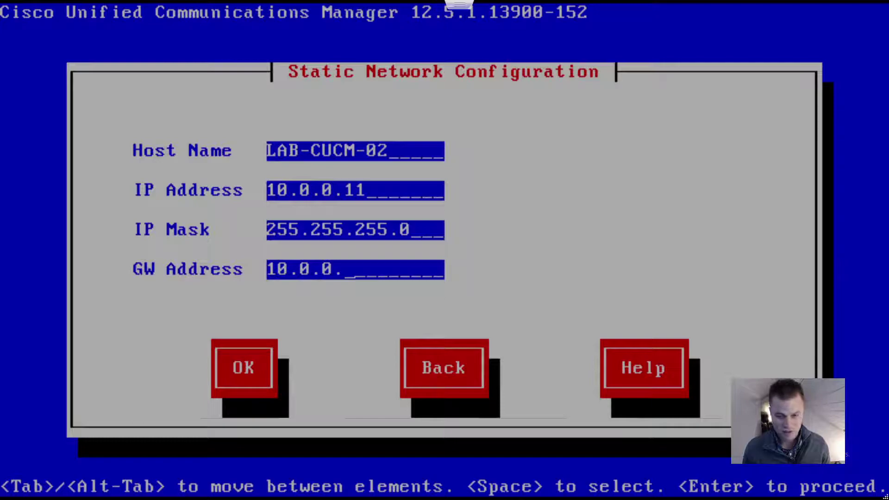
pyautogui.write('1')
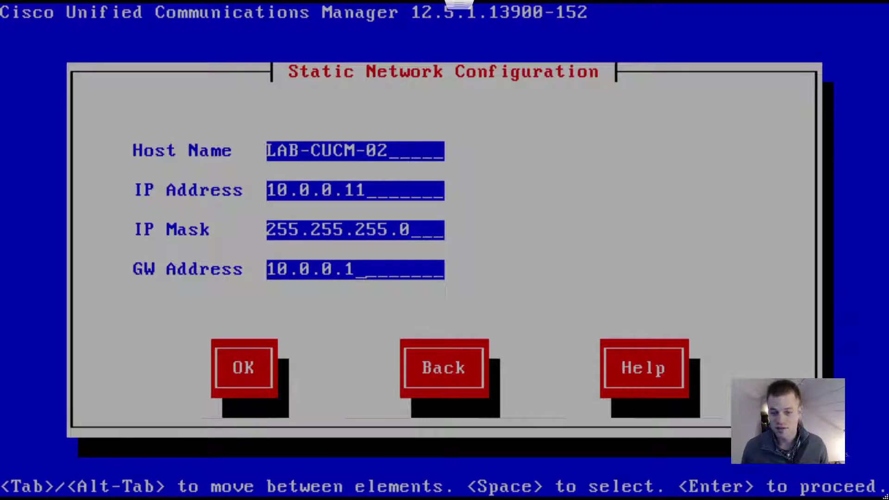
pyautogui.press('Tab')
pyautogui.press('Return')
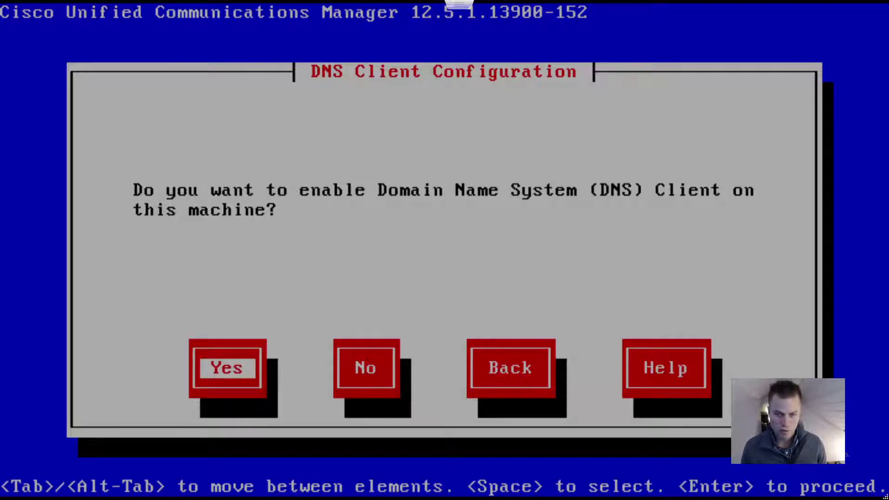
# Step: Enable DNS with primary server 10.0.0.5 and domain uptimenetworkandvoice.com, leaving secondary empty
pyautogui.press('Return')
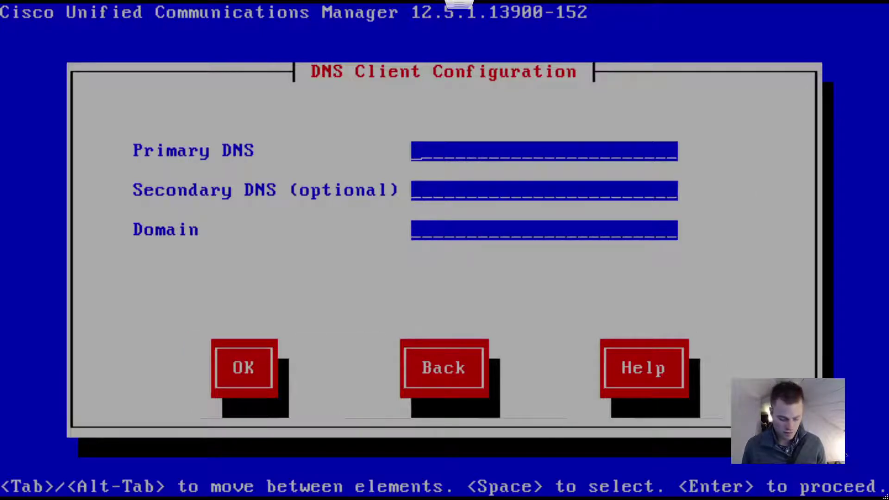
pyautogui.write('10.0.0')
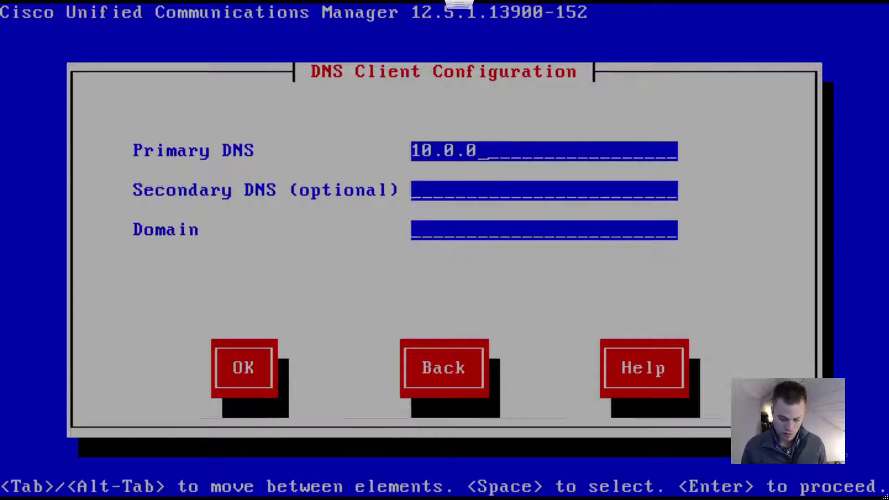
pyautogui.write('.5')
pyautogui.press('Tab')
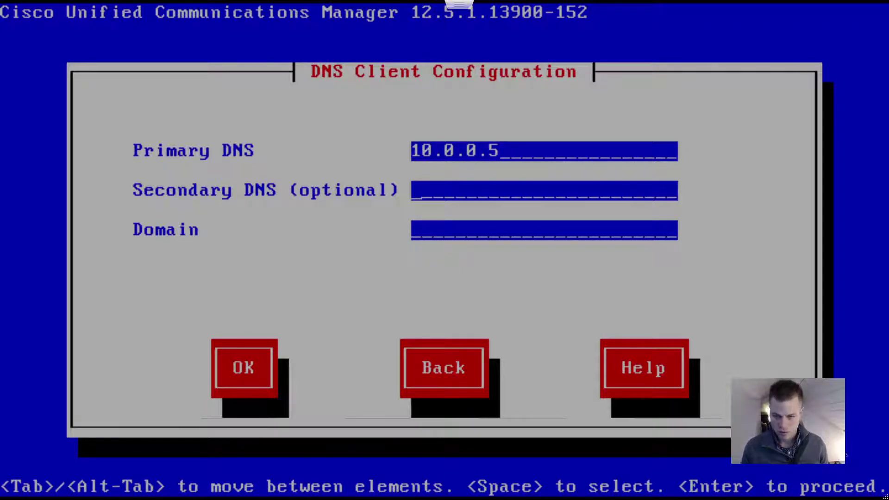
pyautogui.press('Tab')
pyautogui.write('uptim')
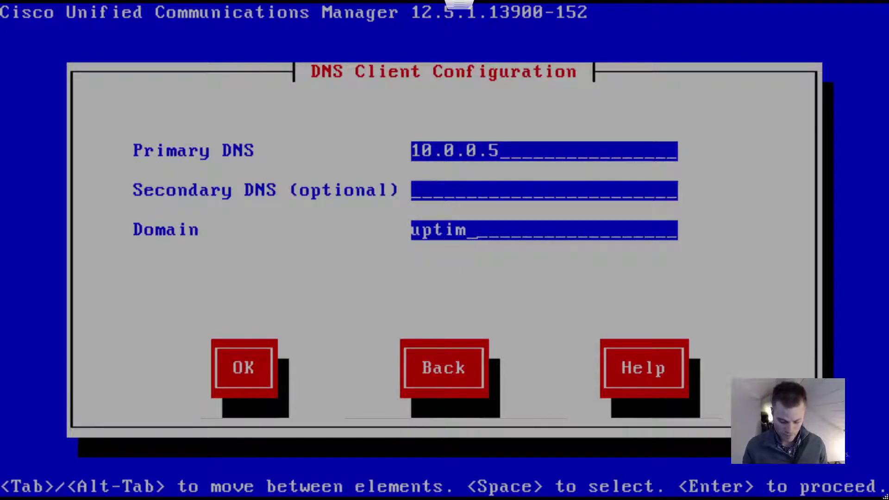
pyautogui.write('enetworkand')
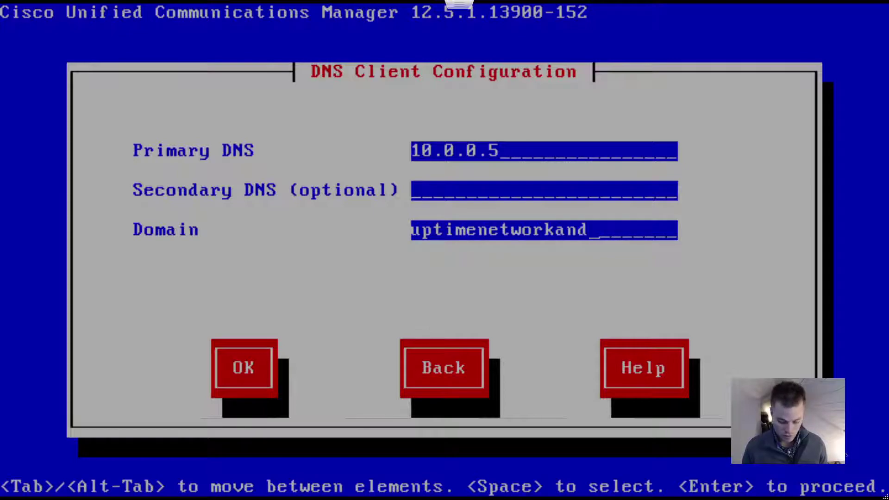
pyautogui.write('voice.com')
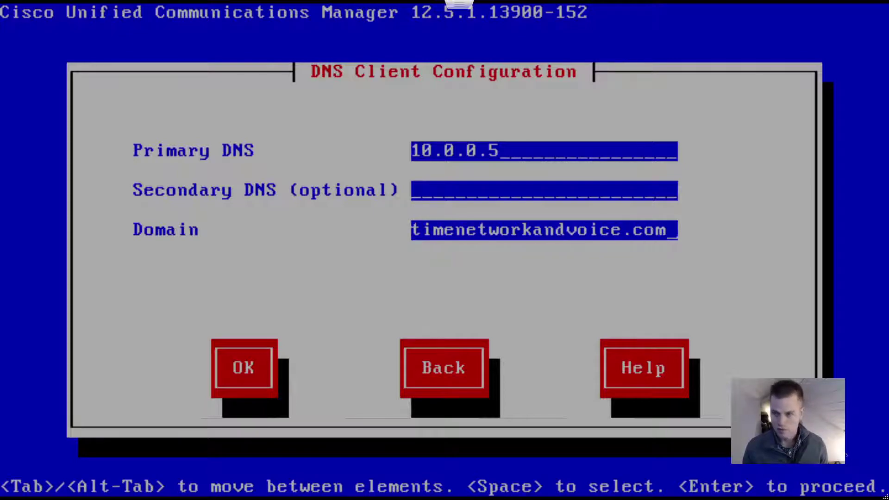
pyautogui.press('Tab')
pyautogui.press('Return')
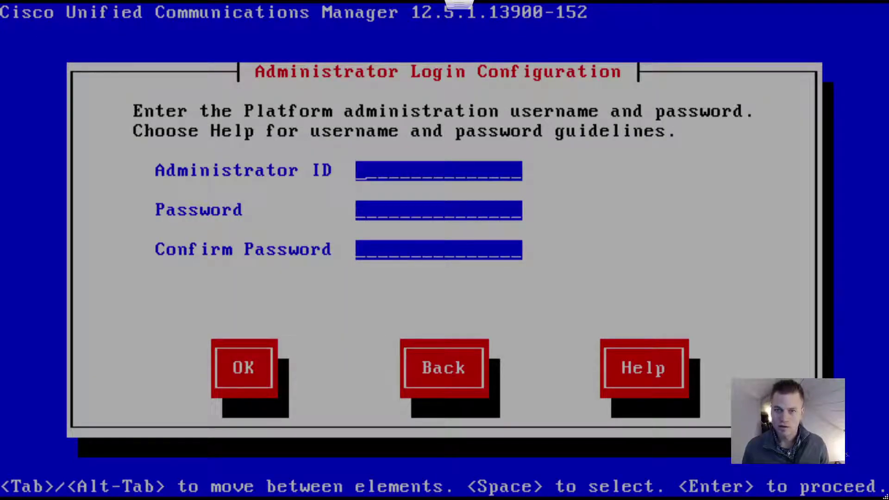
# Step: Enter administrator ID 'administrator' and the password twice, then confirm the login settings
pyautogui.write('administr')
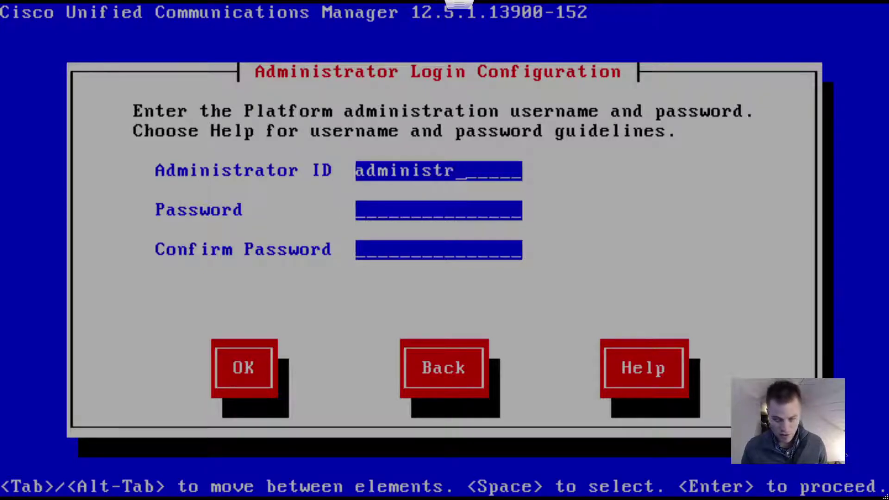
pyautogui.write('ator')
pyautogui.press('Tab')
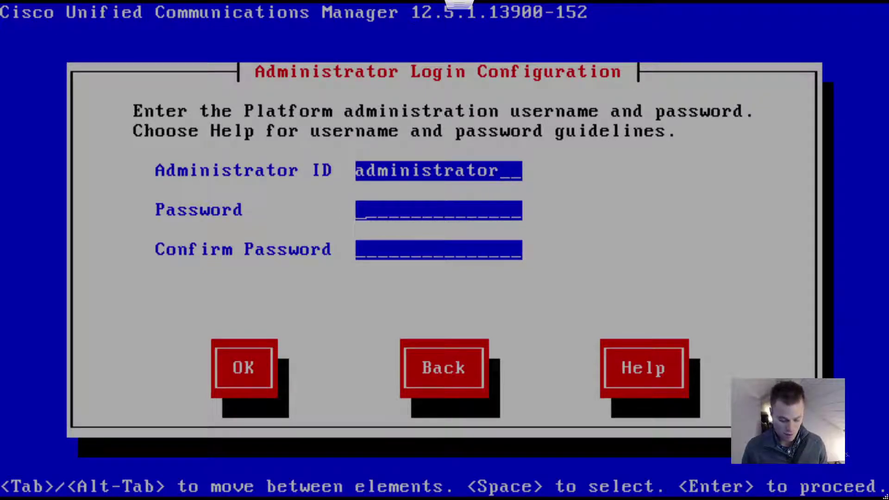
pyautogui.write('*********')
pyautogui.press('Tab')
pyautogui.write('*********')
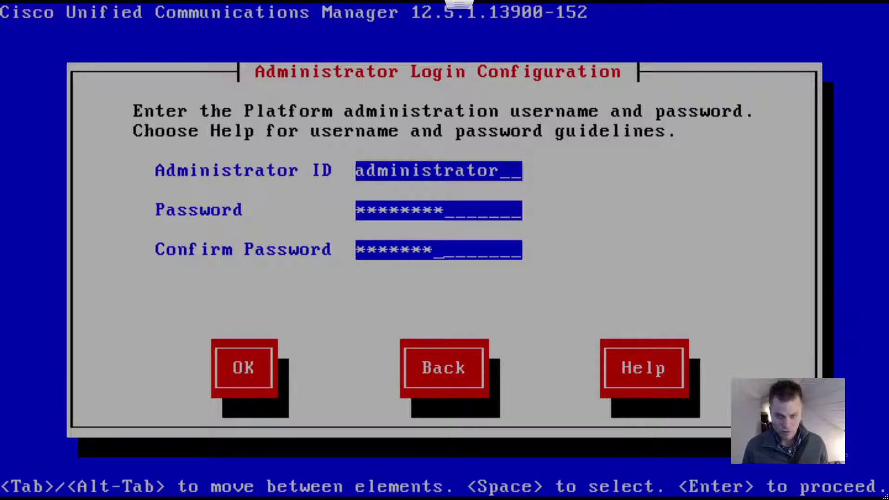
pyautogui.press('BackSpace')
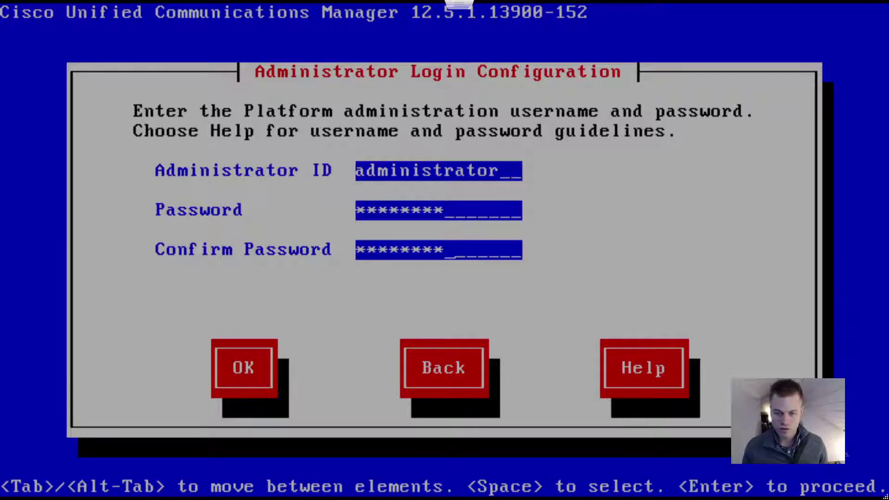
pyautogui.press('Tab')
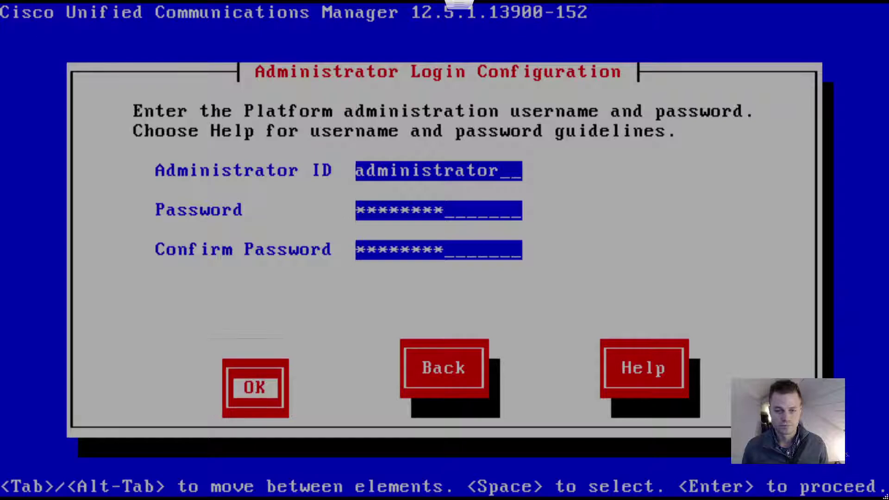
pyautogui.press('Return')
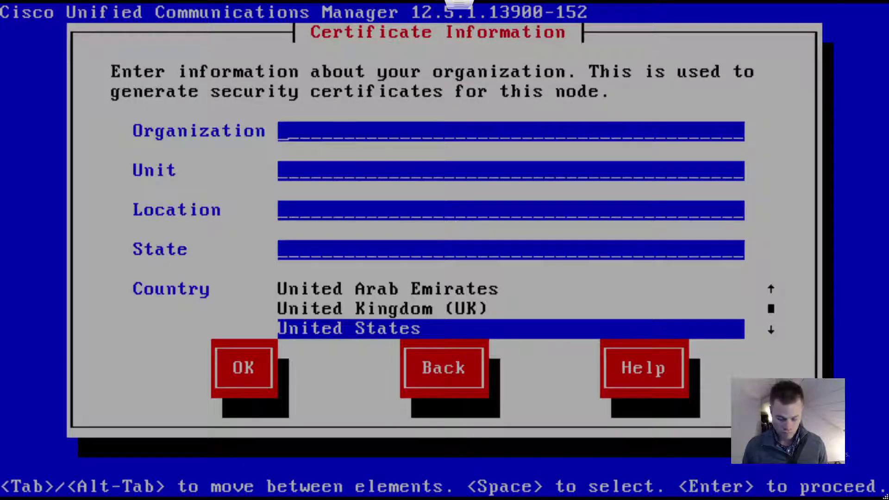
# Step: Submit certificate details: Uptime Network and Voice, unit LAB-CUCM-02, Grand Rapids, MI, United States
pyautogui.write('Uptime Network')
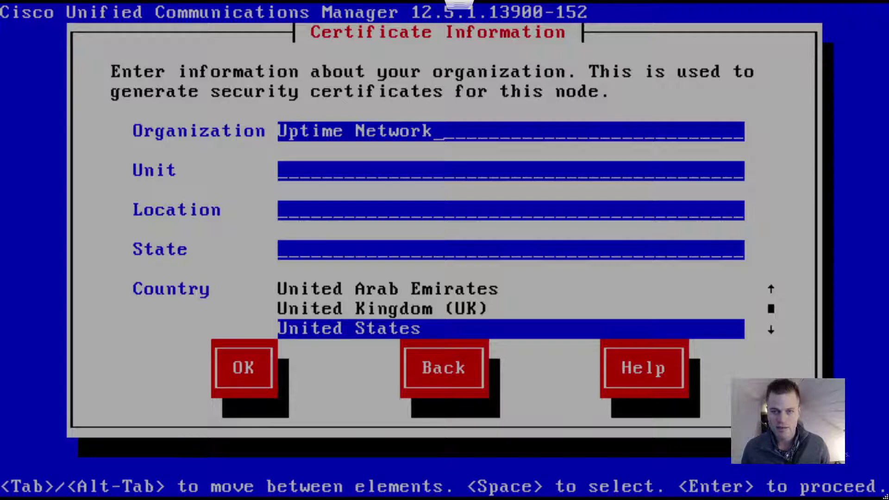
pyautogui.write('and ')
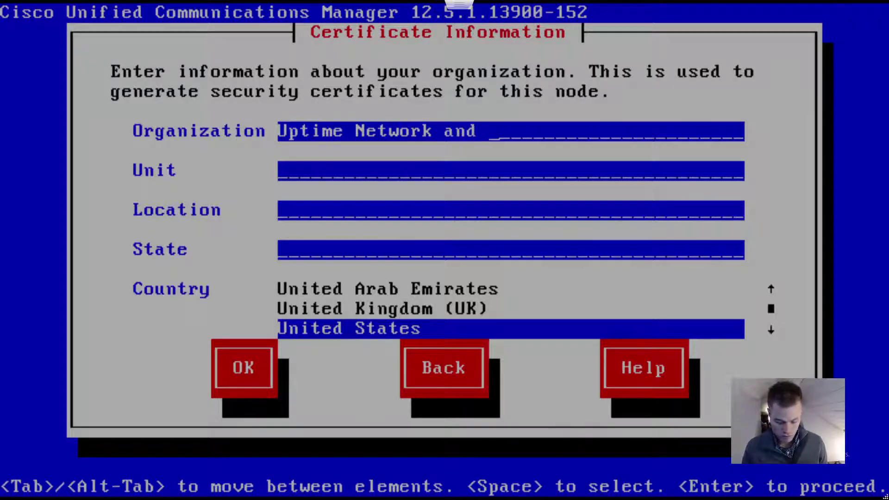
pyautogui.write('Voice')
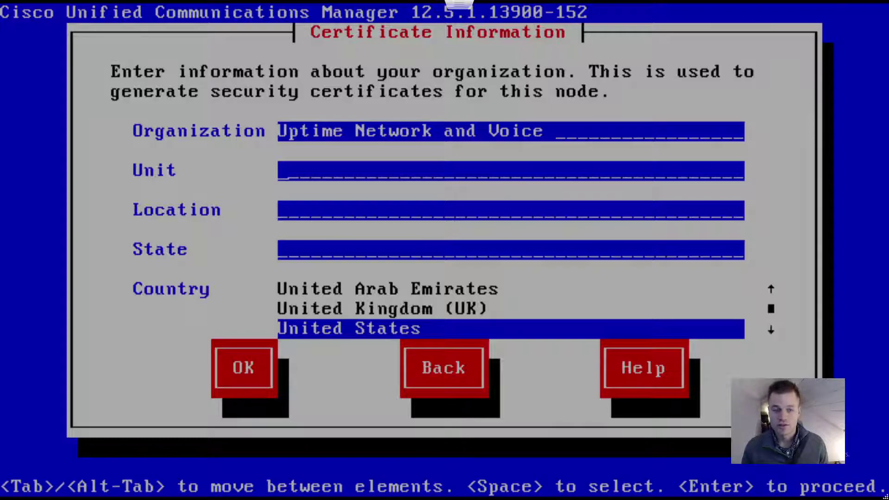
pyautogui.write('LAB-')
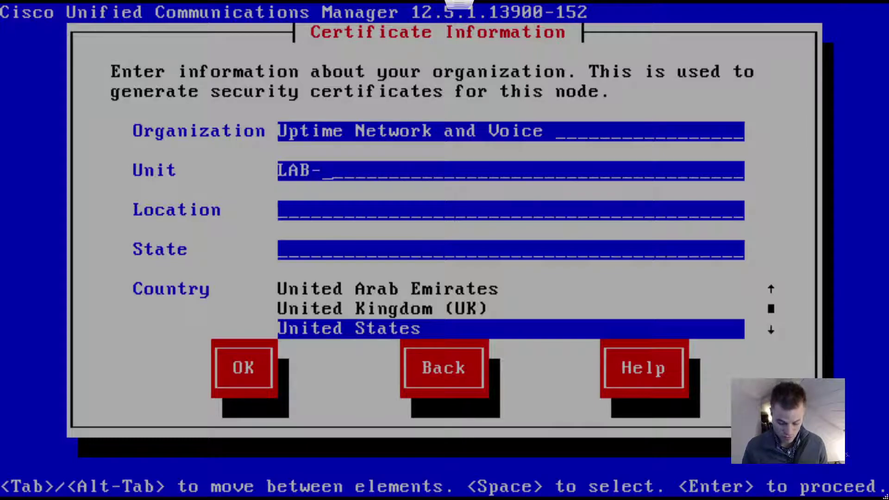
pyautogui.write('CUCM-')
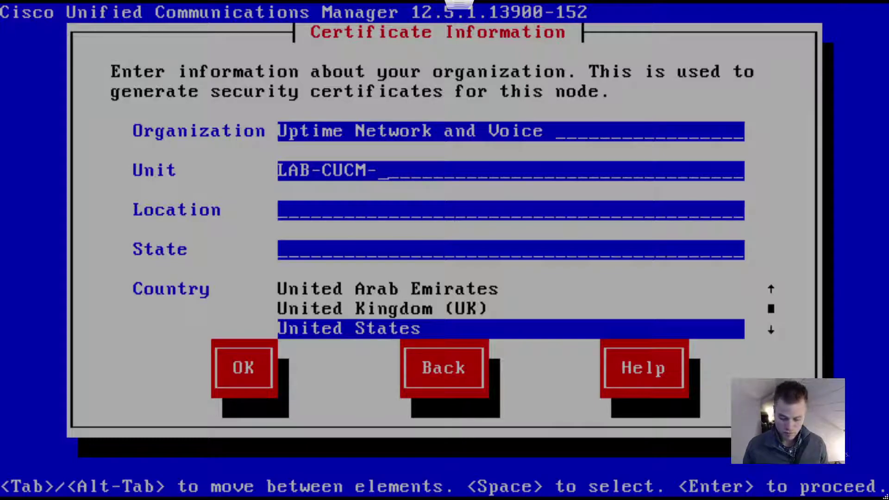
pyautogui.write('02')
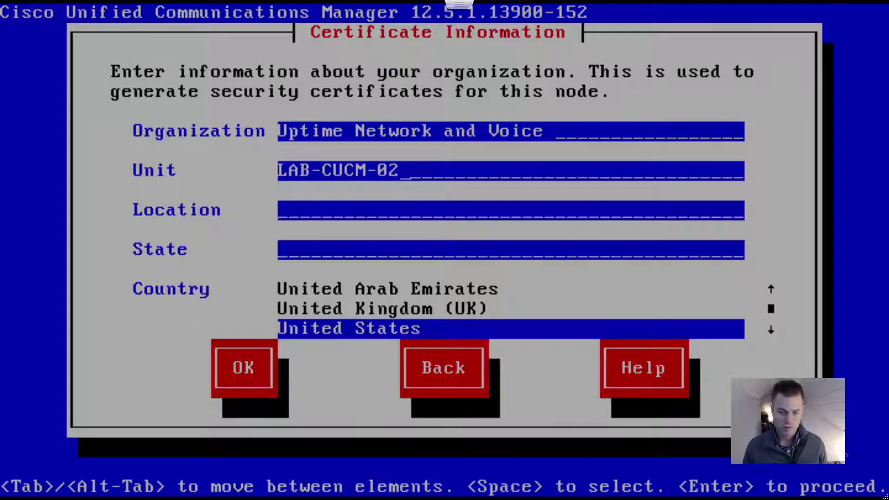
pyautogui.press('Tab')
pyautogui.write('Grand Rapids')
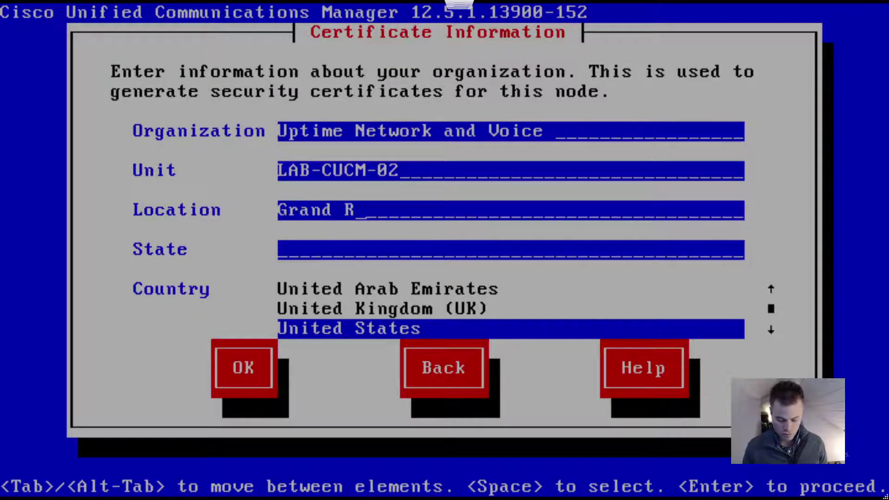
pyautogui.press('Tab')
pyautogui.write('MI')
pyautogui.press('Tab')
pyautogui.press('Tab')
pyautogui.press('Return')
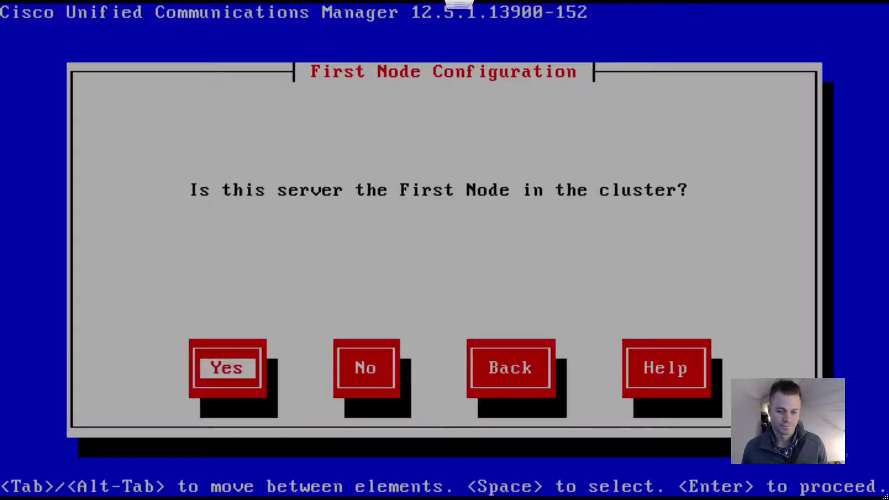
# Step: Answer No to First Node Configuration, acknowledge the warning, and skip pausing after the connectivity test
pyautogui.press('Tab')
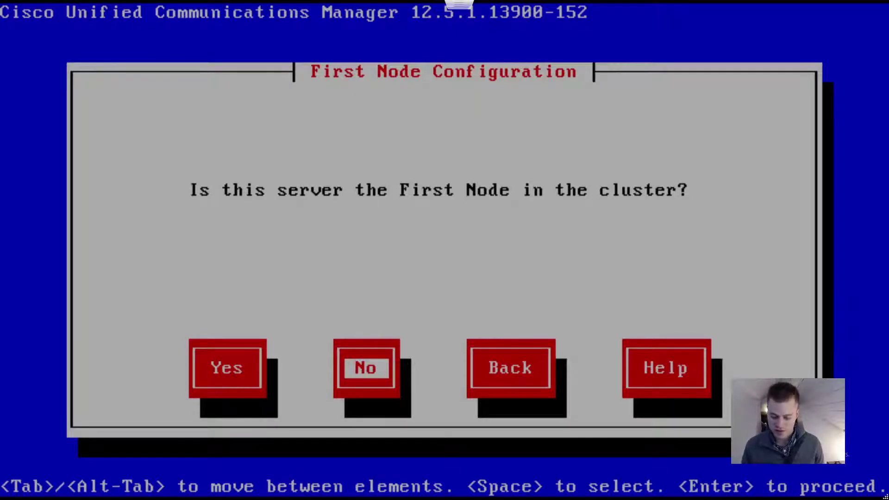
pyautogui.press('Return')
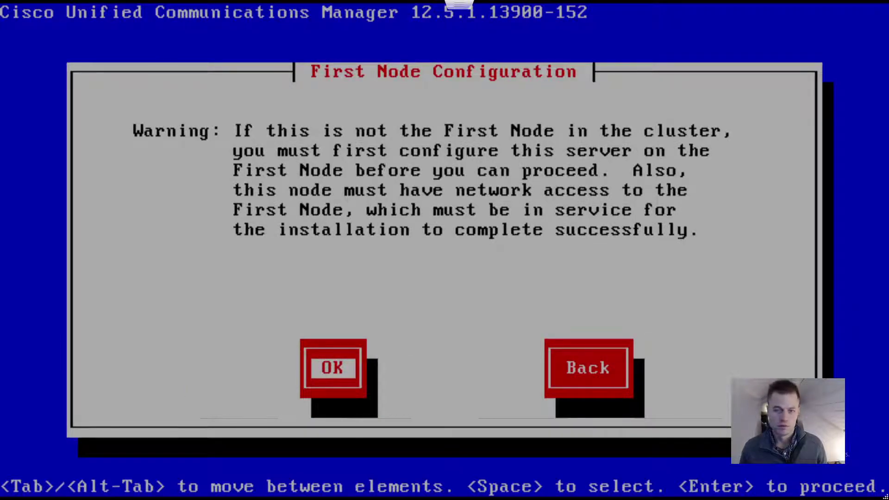
pyautogui.press('Return')
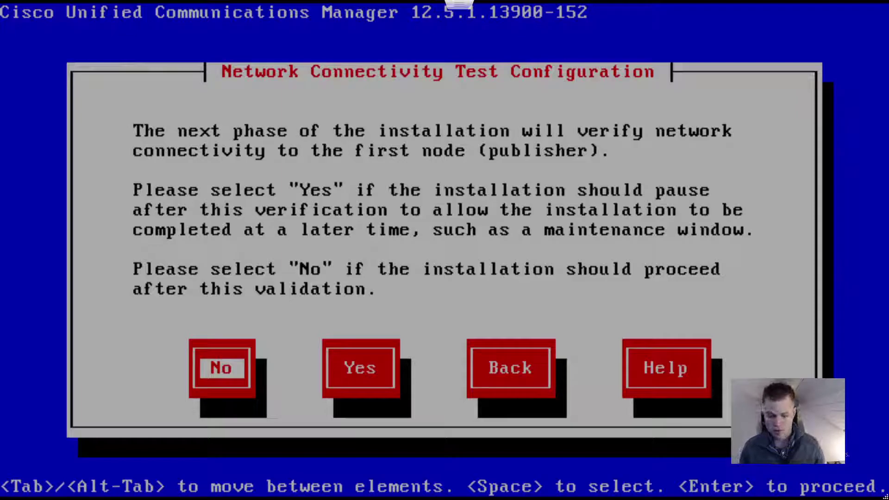
pyautogui.press('Return')
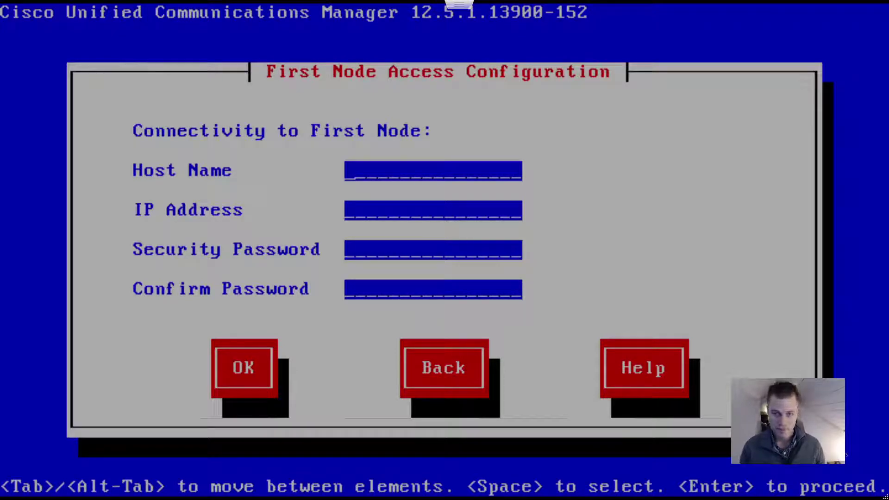
# Step: Enter first node host LAB-CUCM-01, IP 10.0.0.10 and the confirmed security password, then submit
pyautogui.write('LAB-CUCM-01')
pyautogui.press('Tab')
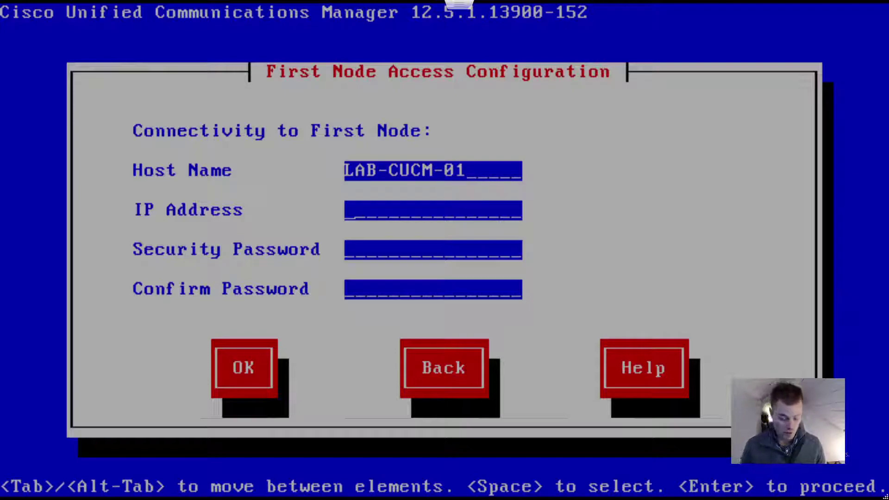
pyautogui.write('10.0.')
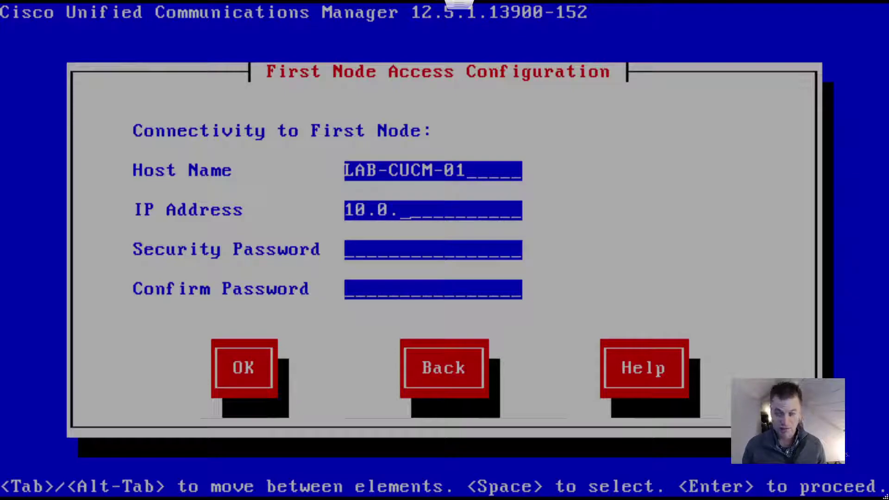
pyautogui.write('0.10')
pyautogui.press('Tab')
pyautogui.write('*******')
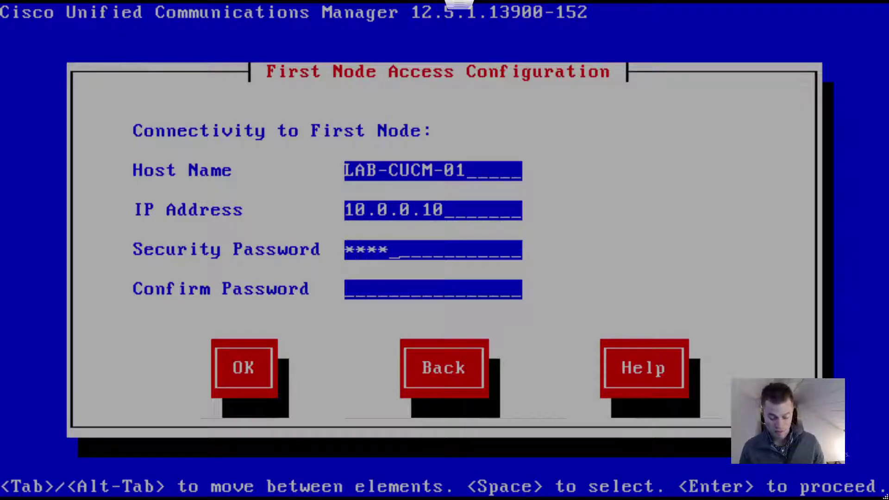
pyautogui.write('**')
pyautogui.press('Tab')
pyautogui.write('*********')
pyautogui.press('Tab')
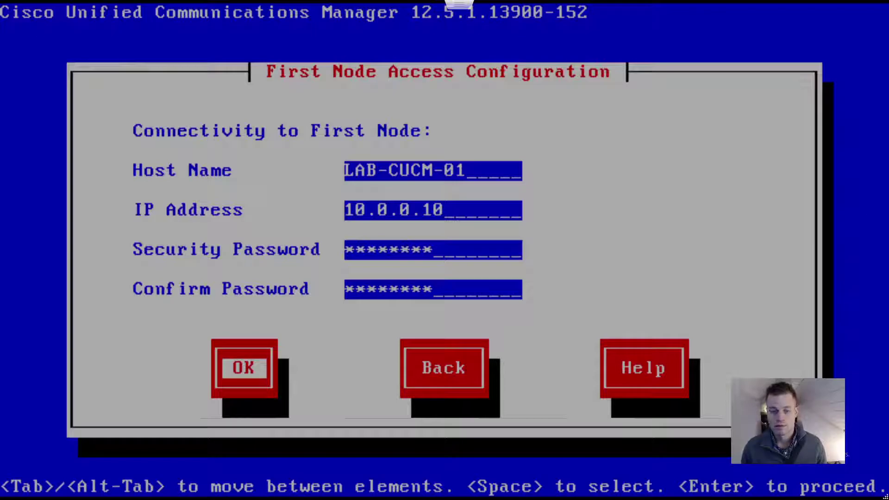
pyautogui.press('Return')
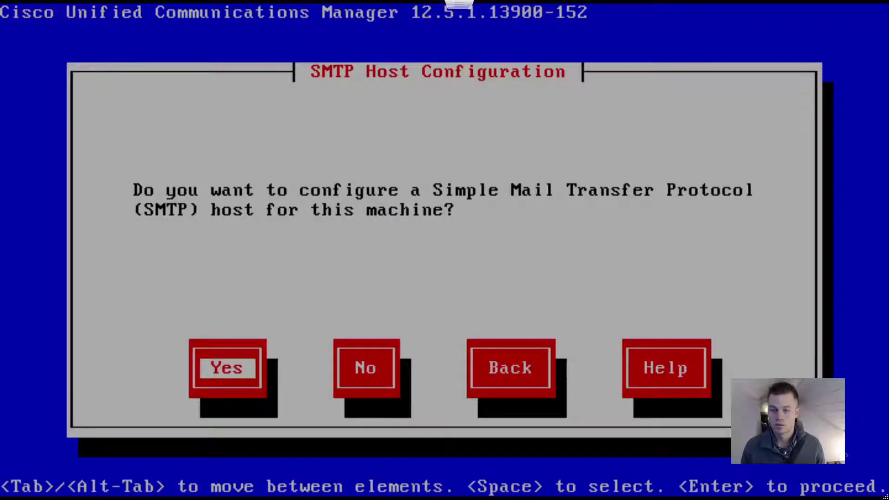
# Step: Decline SMTP host configuration and accept the platform configuration to begin installation
pyautogui.press('Tab')
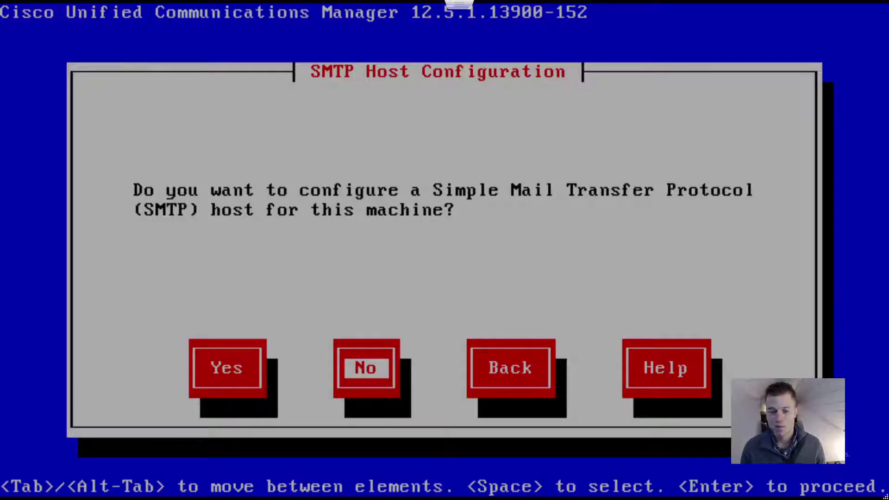
pyautogui.press('Return')
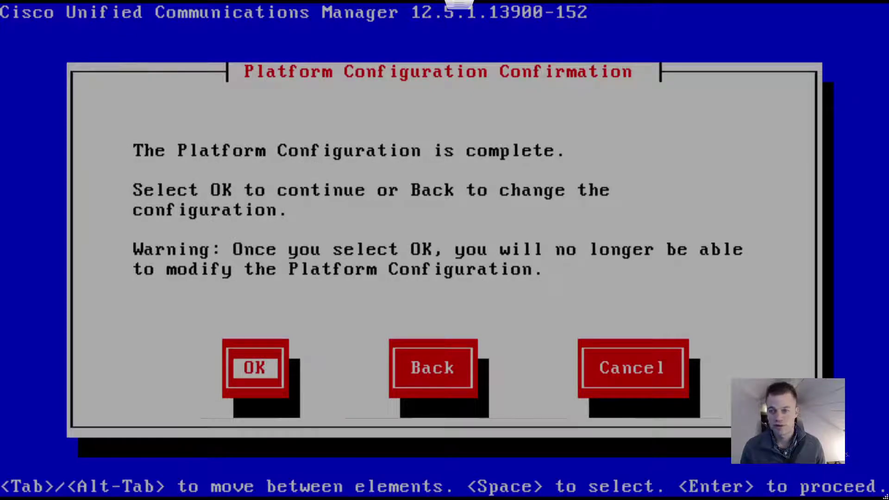
pyautogui.press('Return')
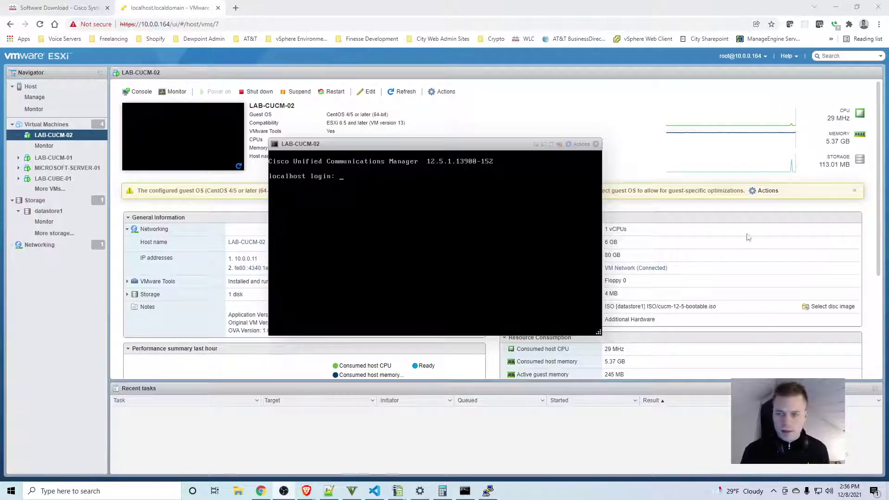
# Step: Make the LAB-CUCM-02 console full screen and log in with the administrator credentials
pyautogui.click(555, 147)
pyautogui.click(552, 145)
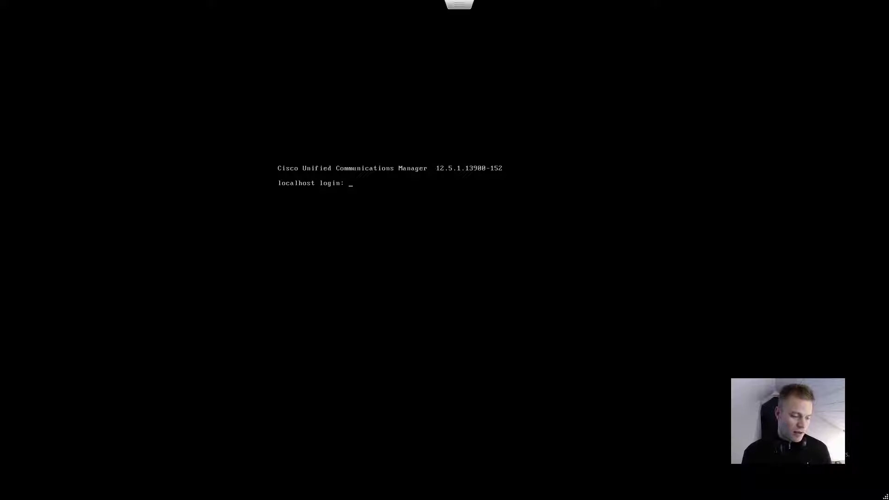
pyautogui.write('admin')
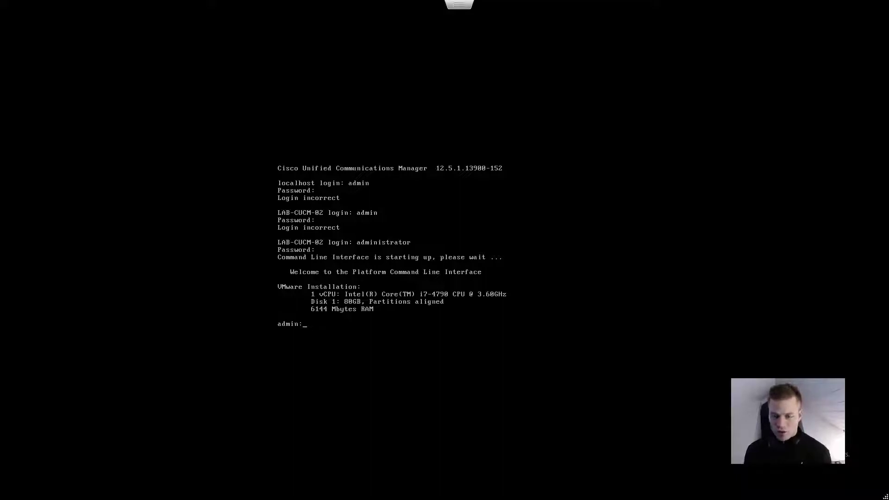
# Step: Run utils service list at the admin: prompt, then leave the full-screen console
pyautogui.write('utils')
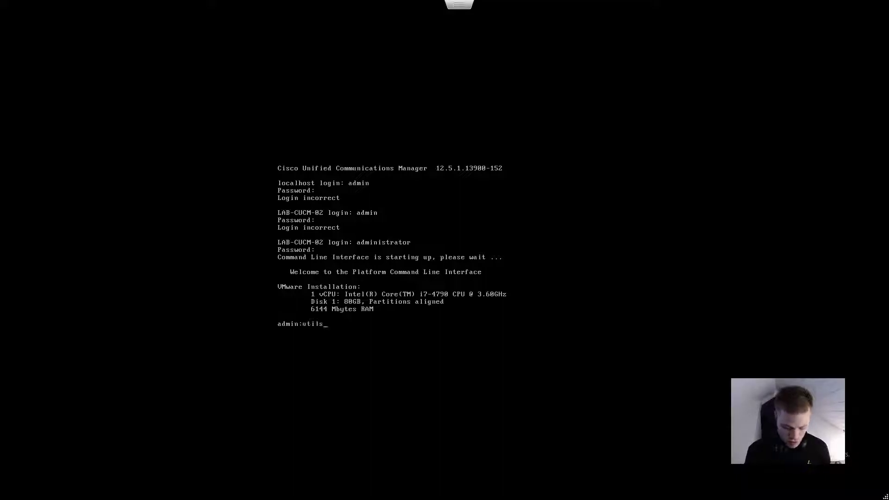
pyautogui.write(' service list')
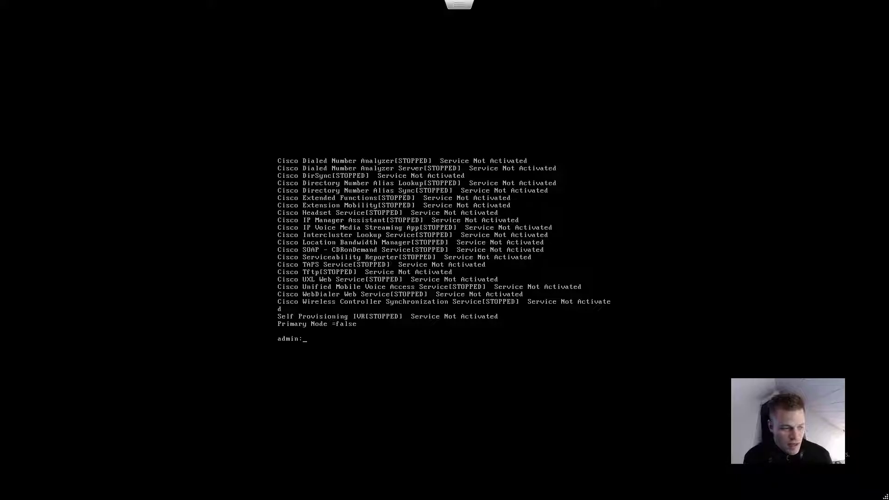
pyautogui.press('Escape')
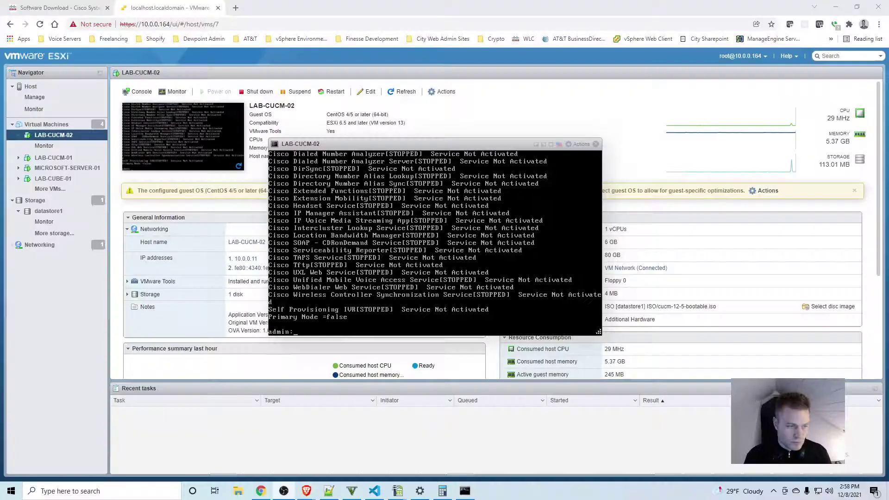
# Step: Launch PuTTY and open an SSH connection to 10.0.0.11
pyautogui.click(11, 491)
pyautogui.write('putty')
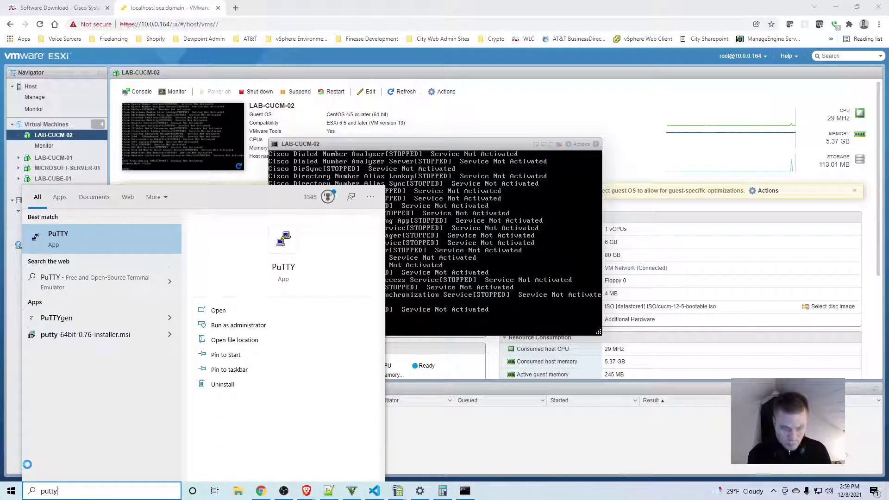
pyautogui.press('Return')
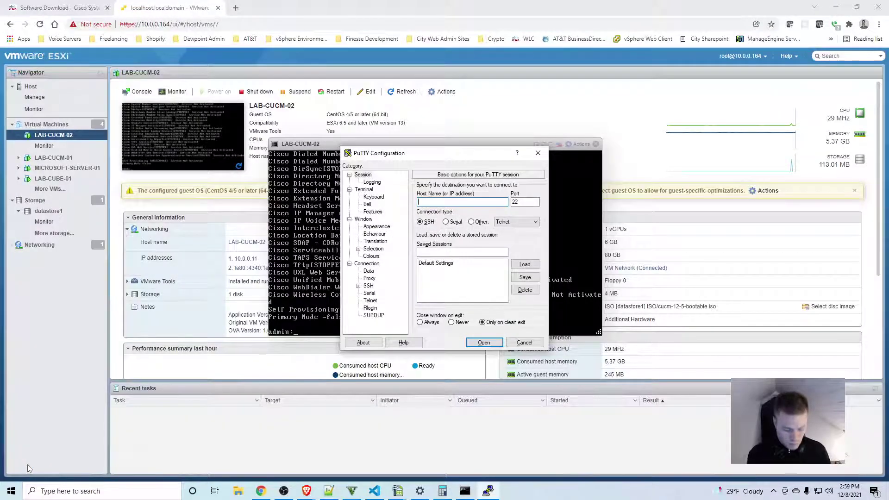
pyautogui.write('10.0.0.11')
pyautogui.press('Return')
# Step: Log in as administrator with the password and center the PuTTY window
pyautogui.write('administrator')
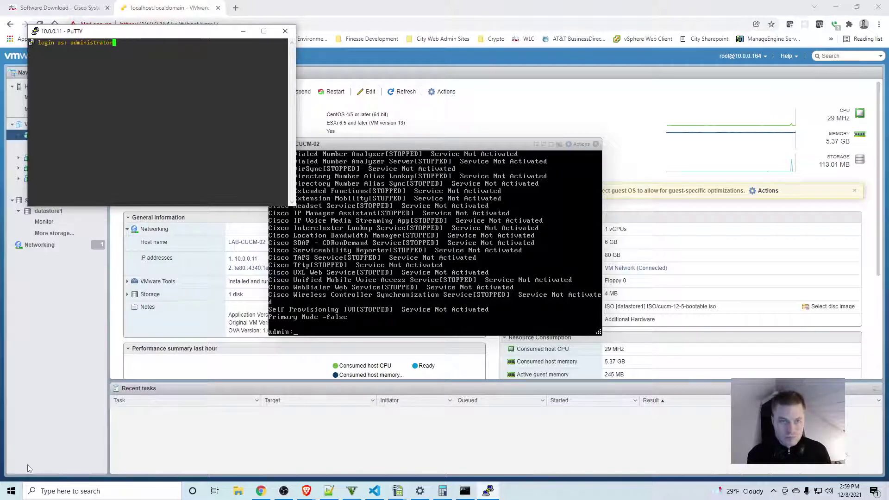
pyautogui.press('Return')
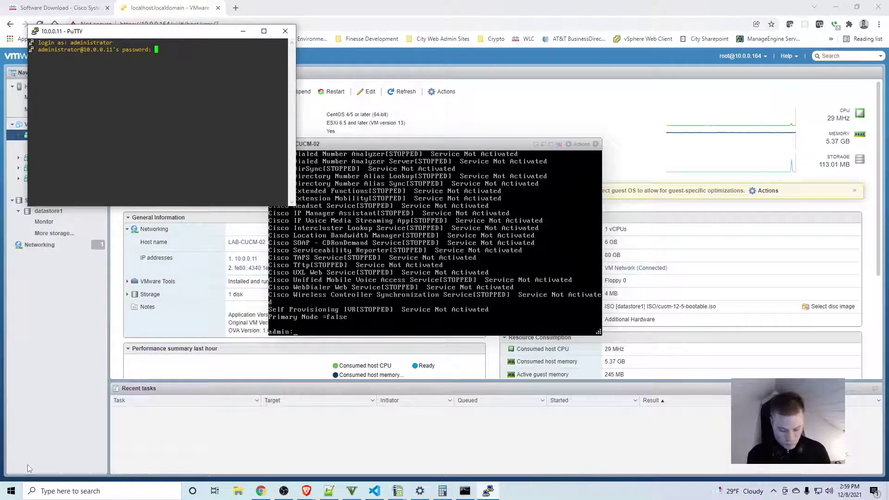
pyautogui.press('Return')
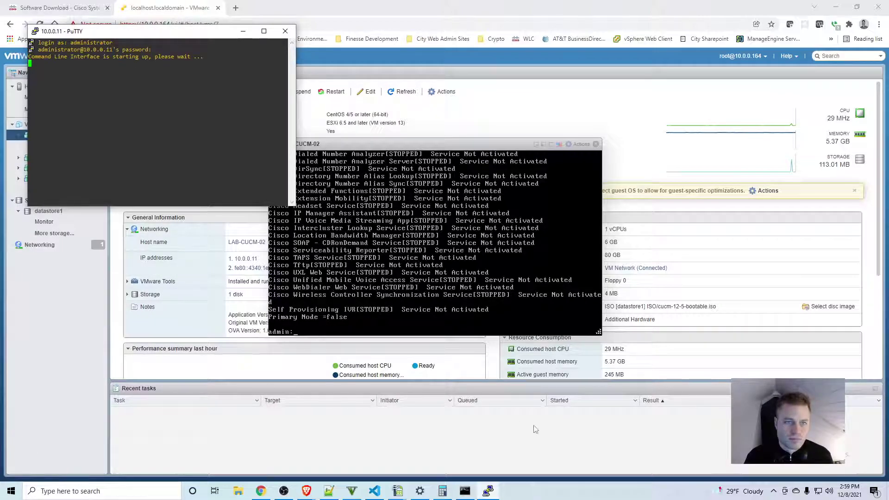
pyautogui.moveTo(144, 32); pyautogui.dragTo(299, 144)
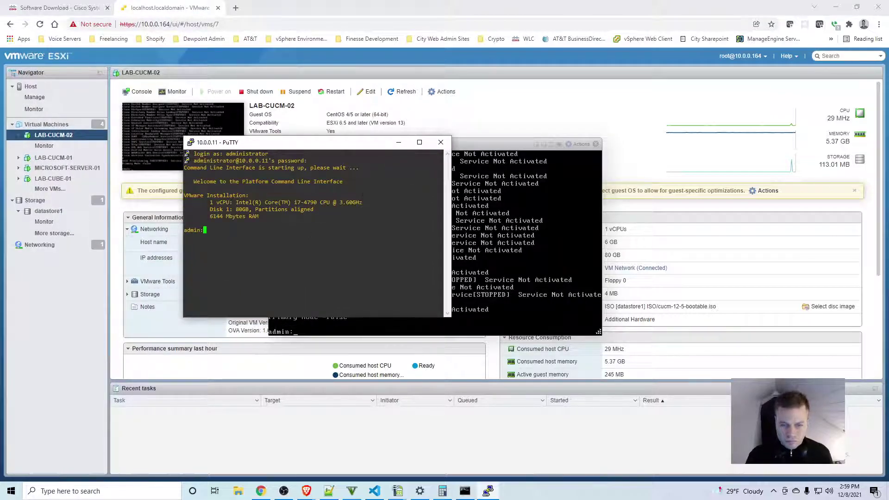
# Step: Run utils service list on 10.0.0.11 and scroll back through the service statuses
pyautogui.write('utils s')
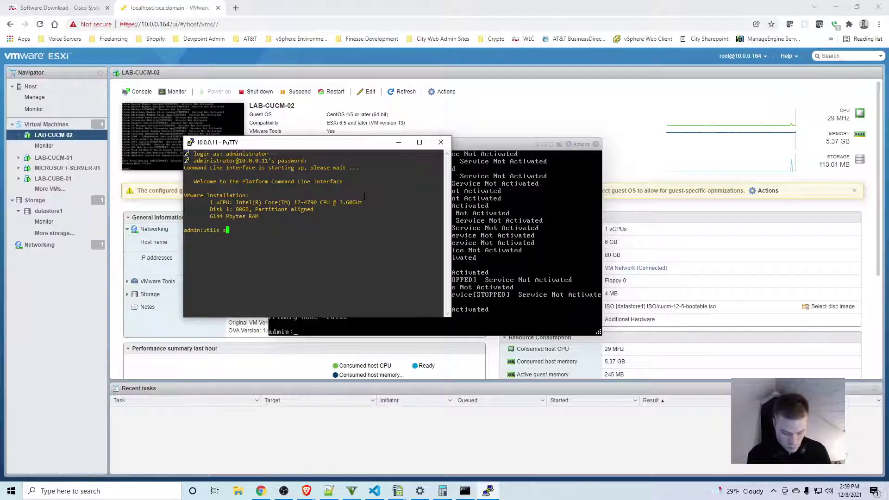
pyautogui.write('ervice ')
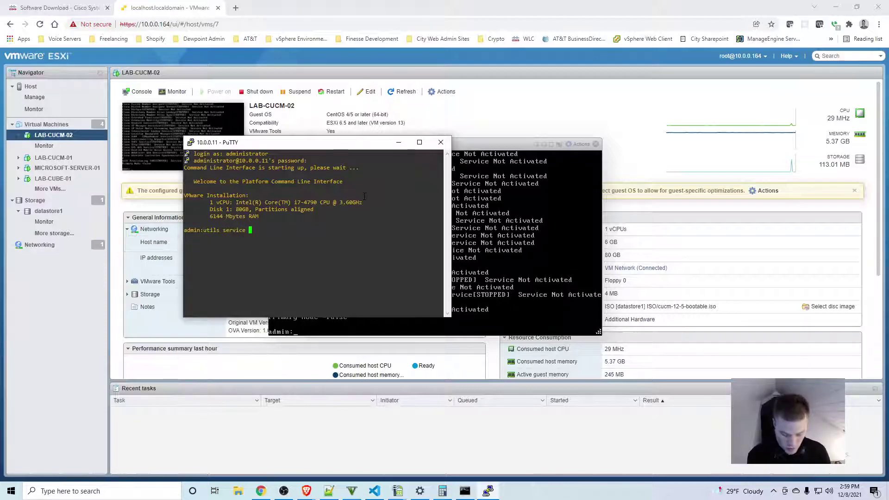
pyautogui.write('list')
pyautogui.press('Return')
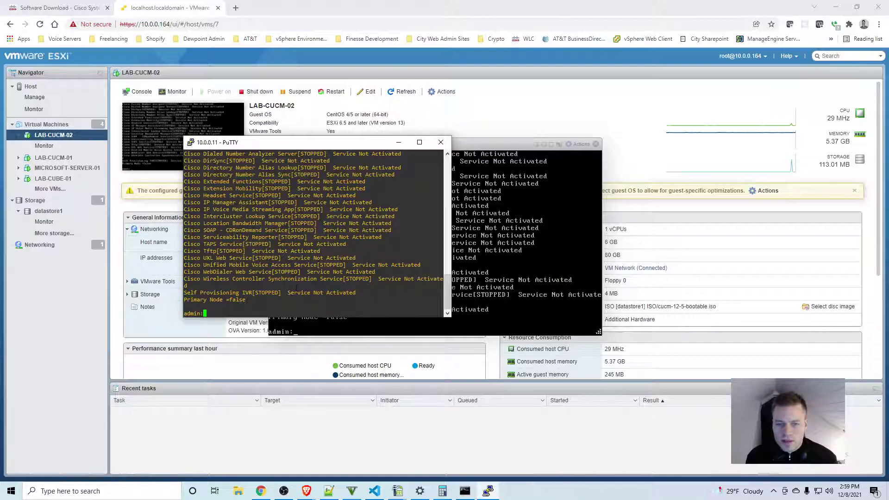
pyautogui.scroll(4, 295, 289)
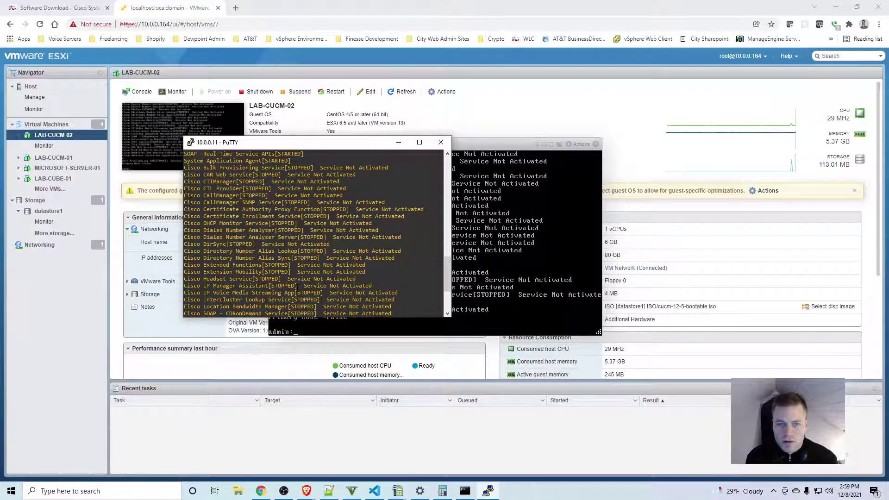
pyautogui.scroll(4, 297, 286)
pyautogui.scroll(4, 296, 286)
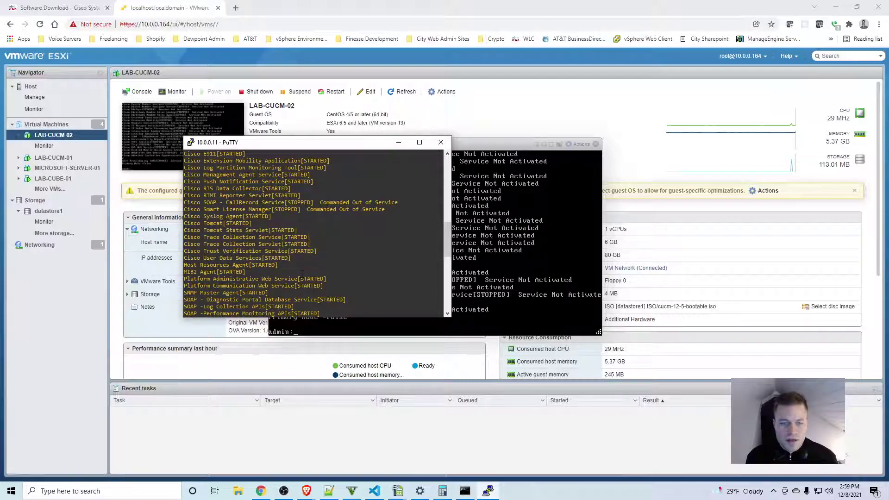
pyautogui.scroll(4, 302, 275)
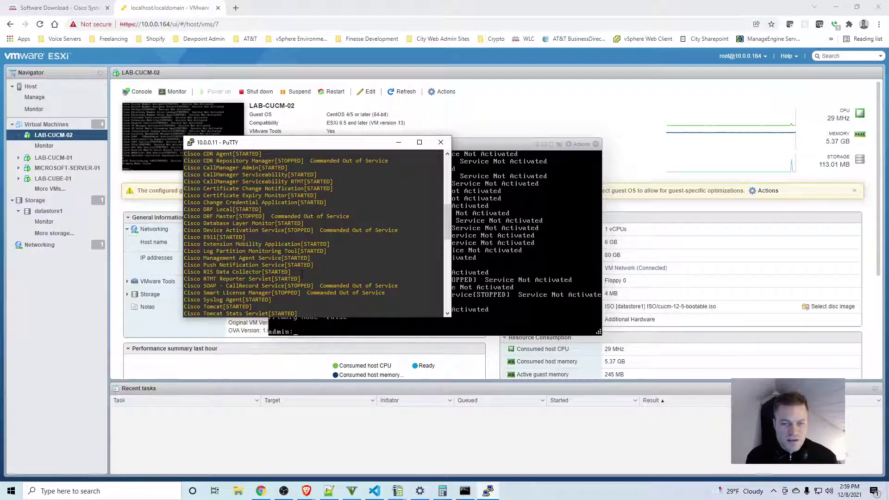
pyautogui.scroll(4, 302, 275)
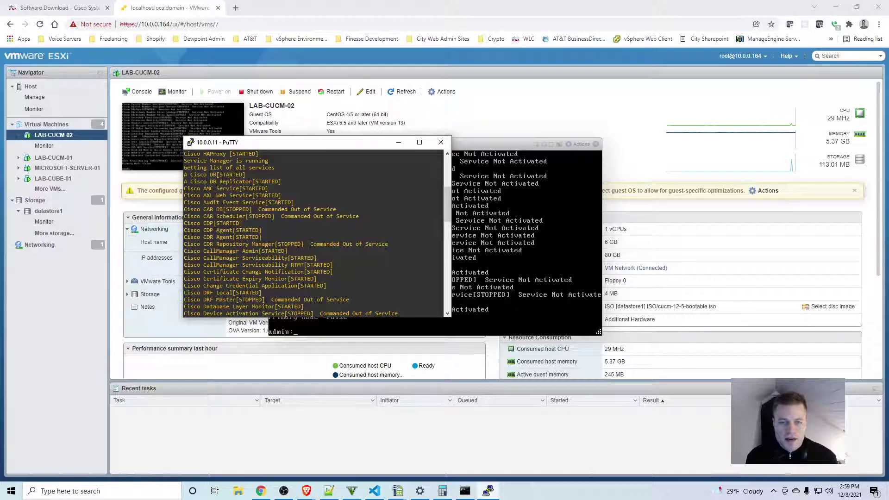
pyautogui.scroll(4, 311, 244)
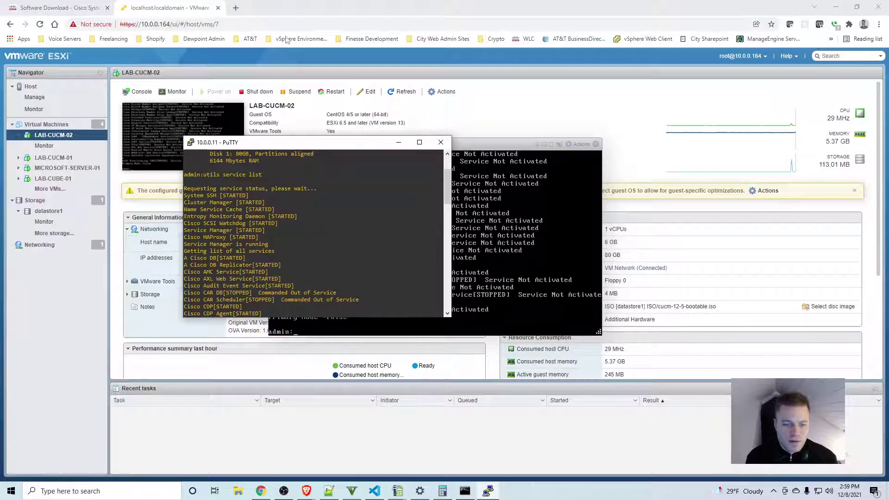
# Step: In a new tab, browse to 10.0.0.11 past the certificate warning and choose Cisco Unified Communications Manager
pyautogui.click(235, 8)
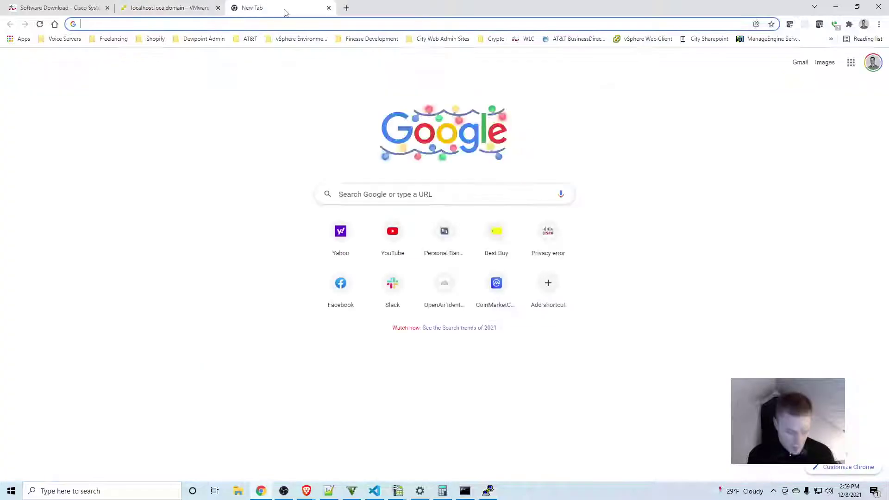
pyautogui.write('10.0.0.')
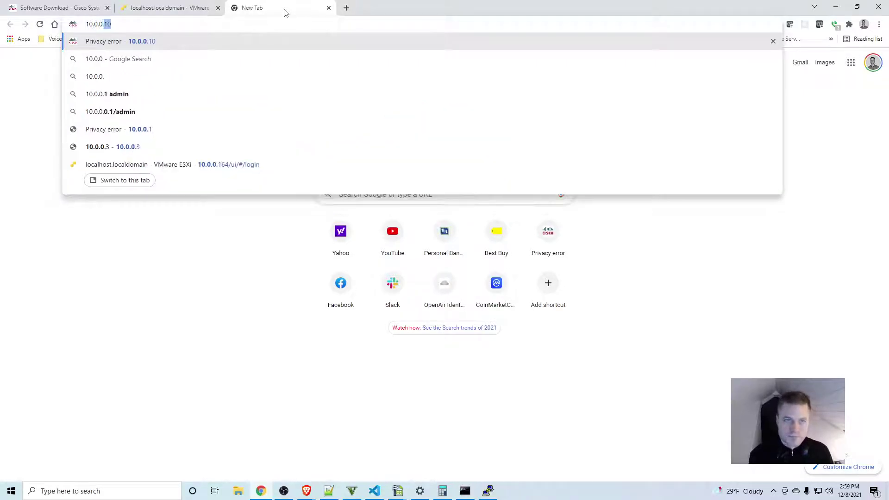
pyautogui.write('11')
pyautogui.press('Return')
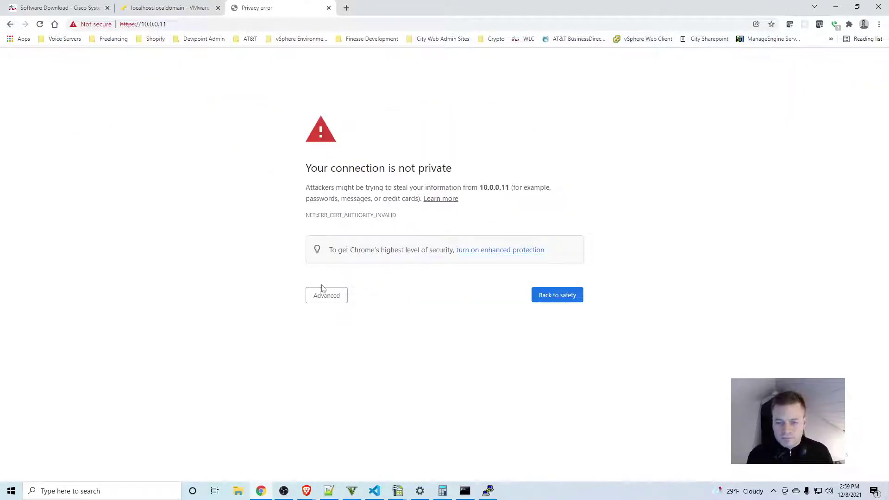
pyautogui.click(319, 295)
pyautogui.click(373, 367)
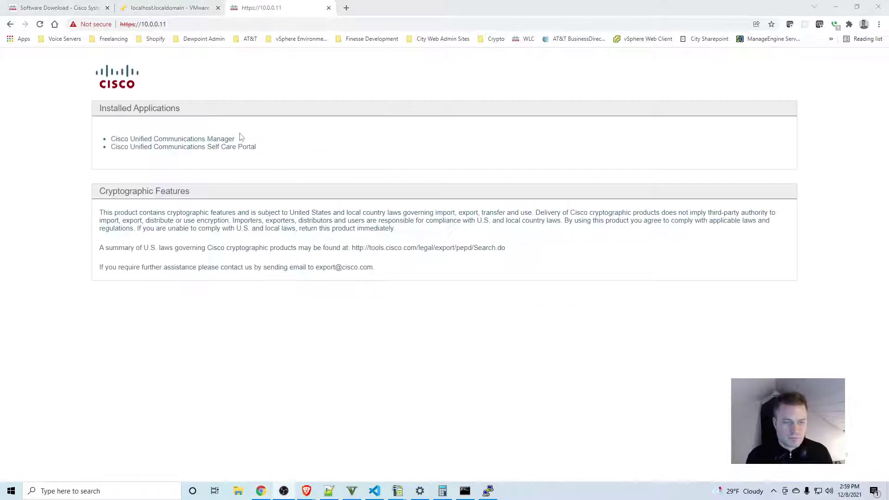
pyautogui.click(218, 140)
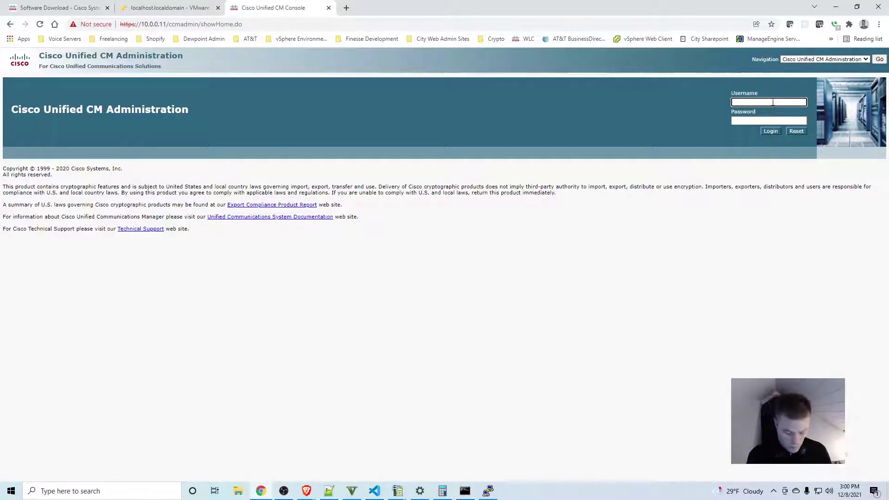
# Step: Sign in as administrator with the password and review the Smart Software Licensing warning
pyautogui.write('administr')
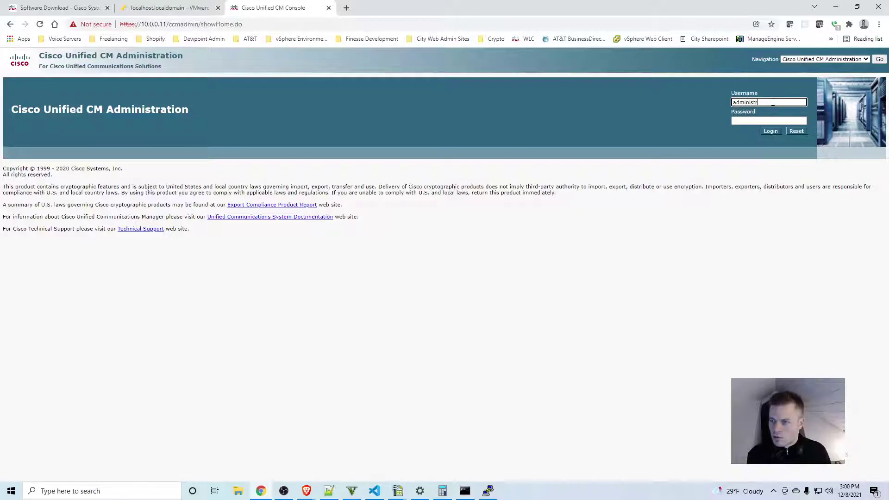
pyautogui.write('ator')
pyautogui.press('Tab')
pyautogui.write('••••••••')
pyautogui.press('Return')
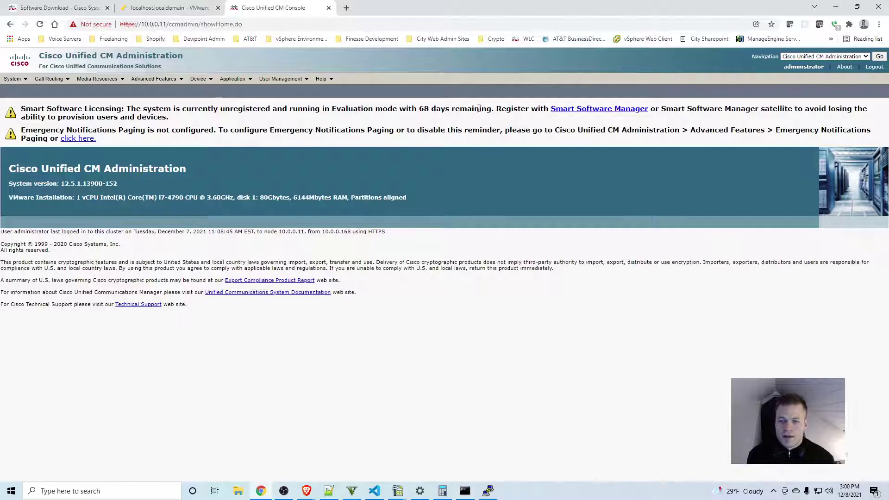
pyautogui.moveTo(492, 108); pyautogui.dragTo(26, 109)
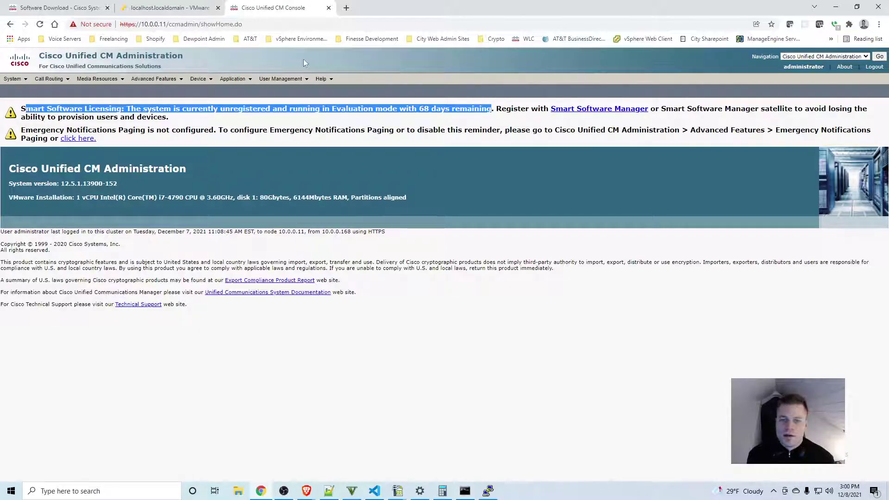
pyautogui.click(431, 112)
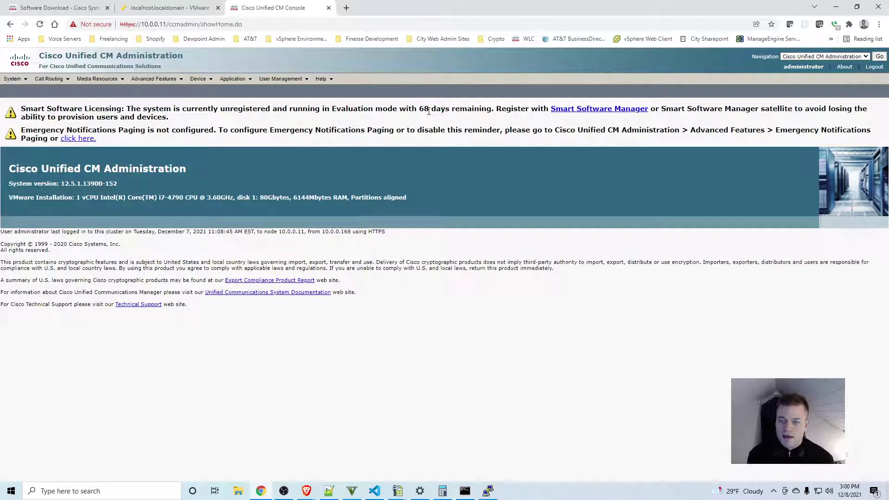
# Step: Switch the Navigation menu to Cisco Unified Serviceability
pyautogui.click(866, 57)
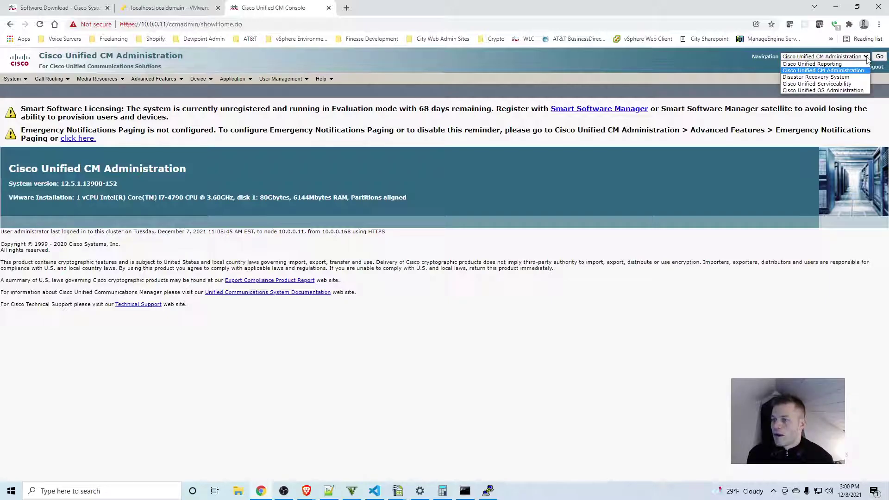
pyautogui.click(818, 83)
pyautogui.click(880, 56)
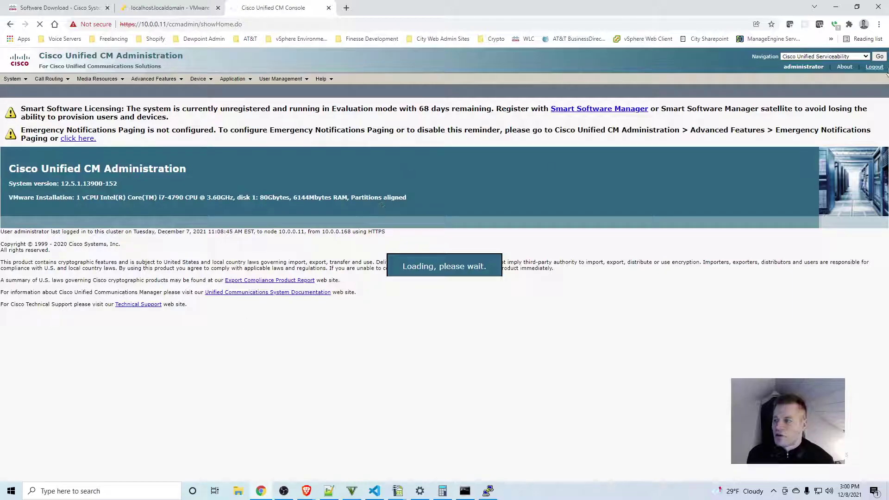
pyautogui.click(825, 57)
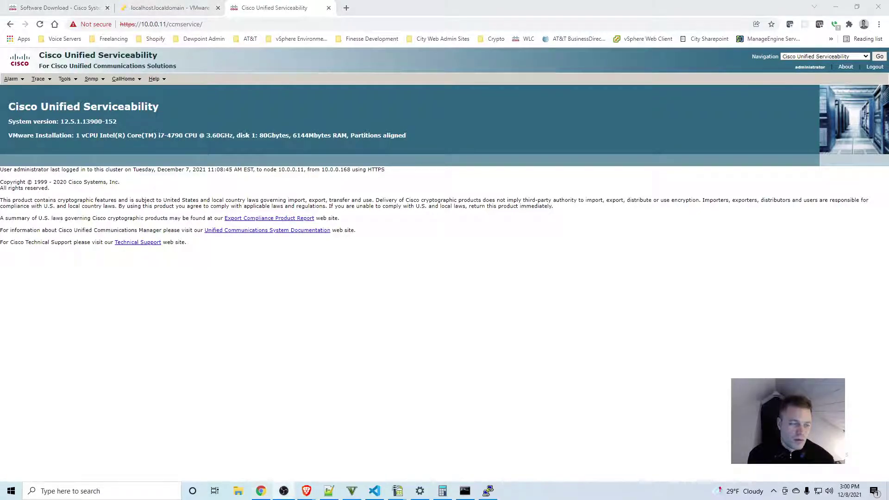
# Step: Open Tools > Service Activation and select the LAB-CUCM-02 server
pyautogui.moveTo(74, 83)
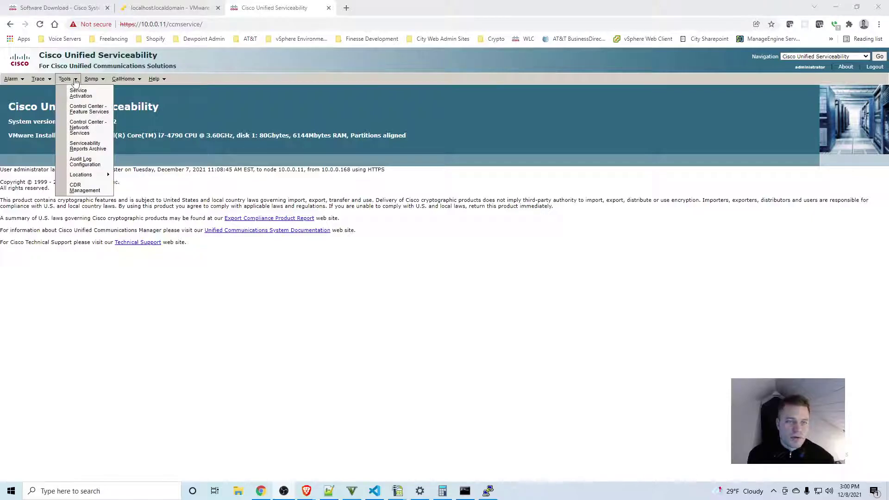
pyautogui.click(84, 96)
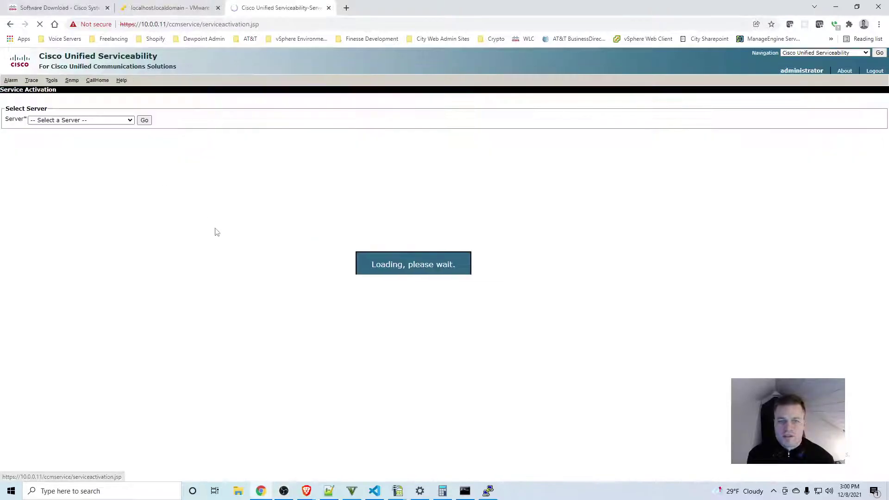
pyautogui.click(123, 122)
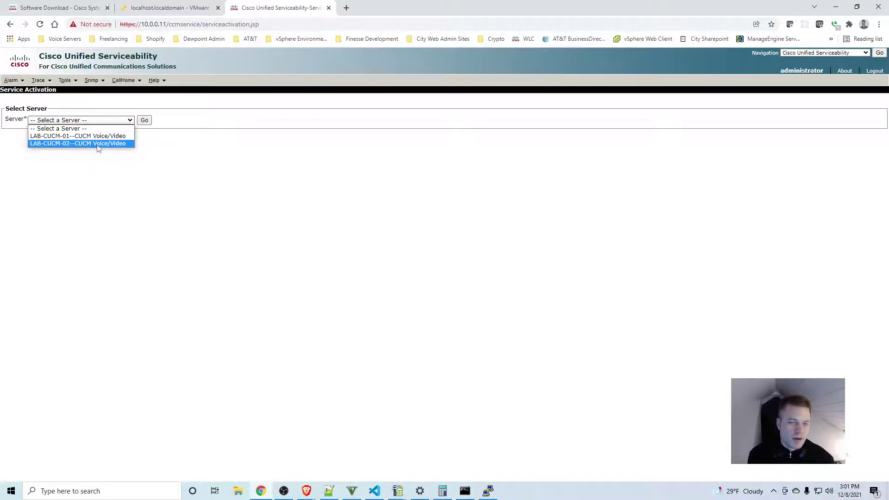
pyautogui.click(99, 143)
# Step: Load LAB-CUCM-02's services, tick Check All Services, then save and confirm the activation
pyautogui.click(144, 120)
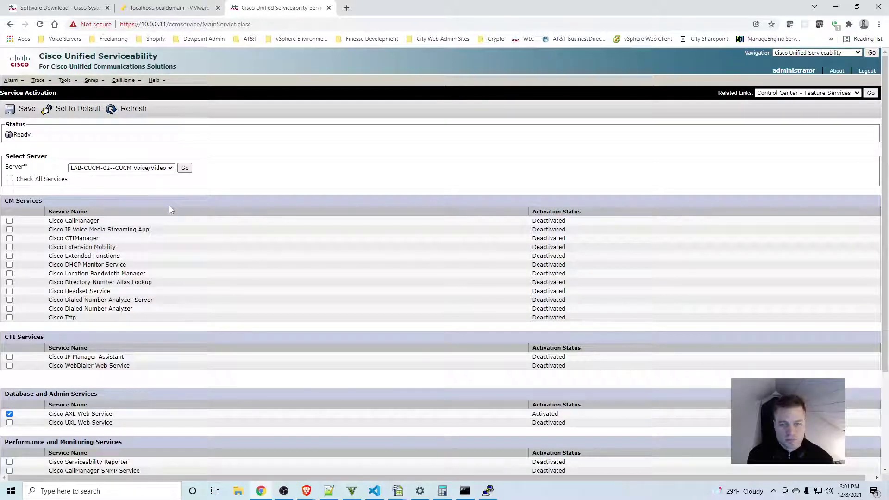
pyautogui.scroll(-3, 169, 207)
pyautogui.scroll(3, 170, 210)
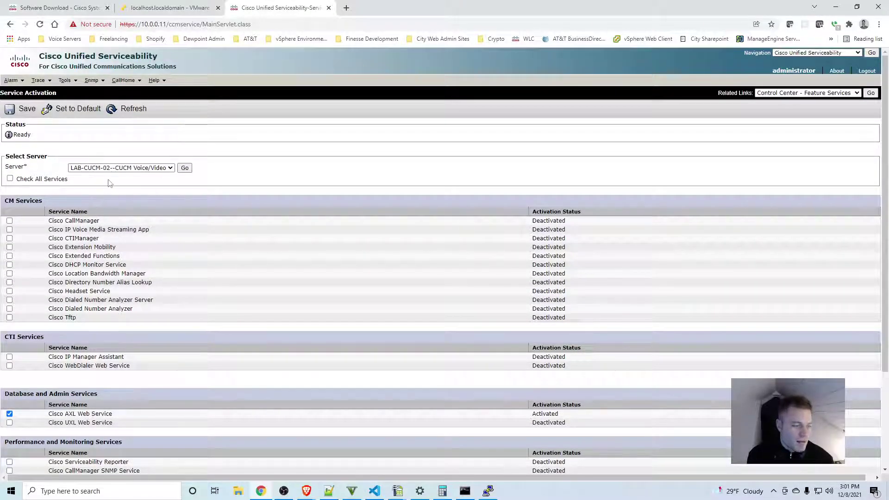
pyautogui.click(10, 179)
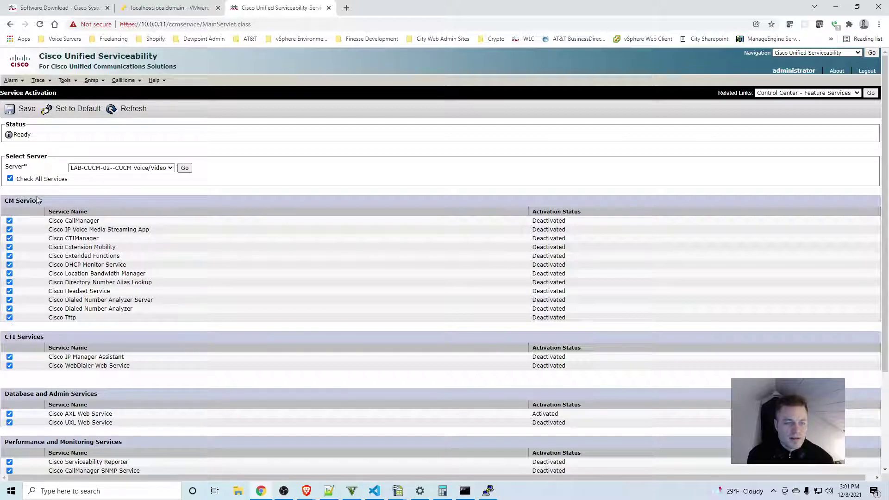
pyautogui.scroll(-3, 71, 227)
pyautogui.scroll(5, 72, 226)
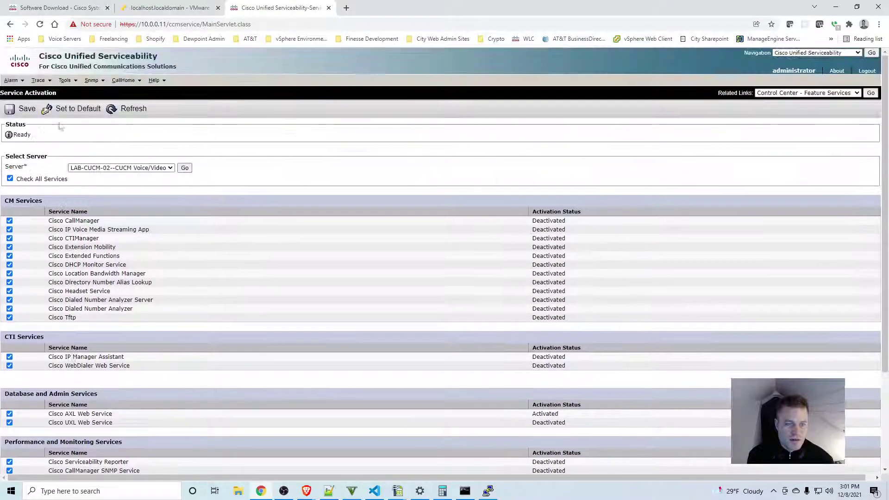
pyautogui.click(23, 109)
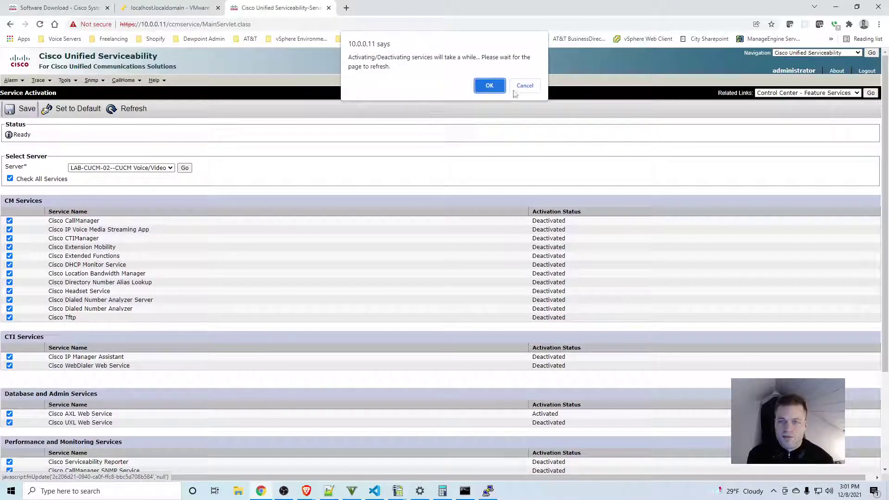
pyautogui.click(481, 89)
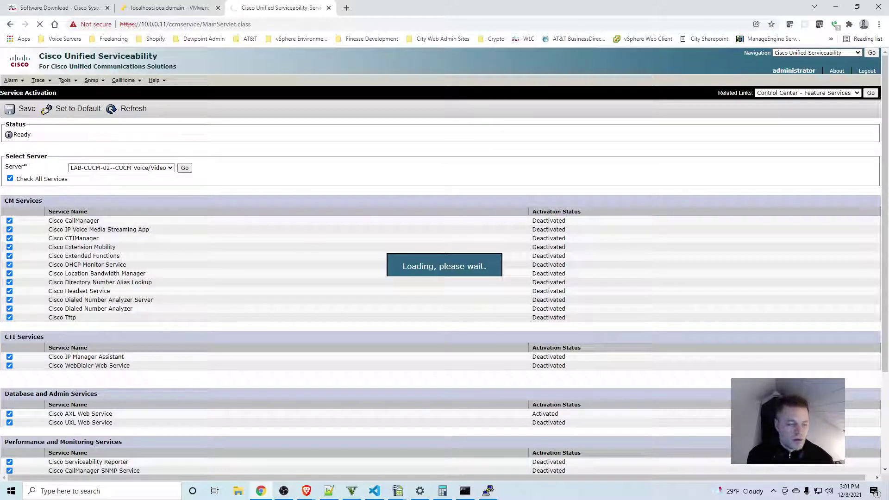